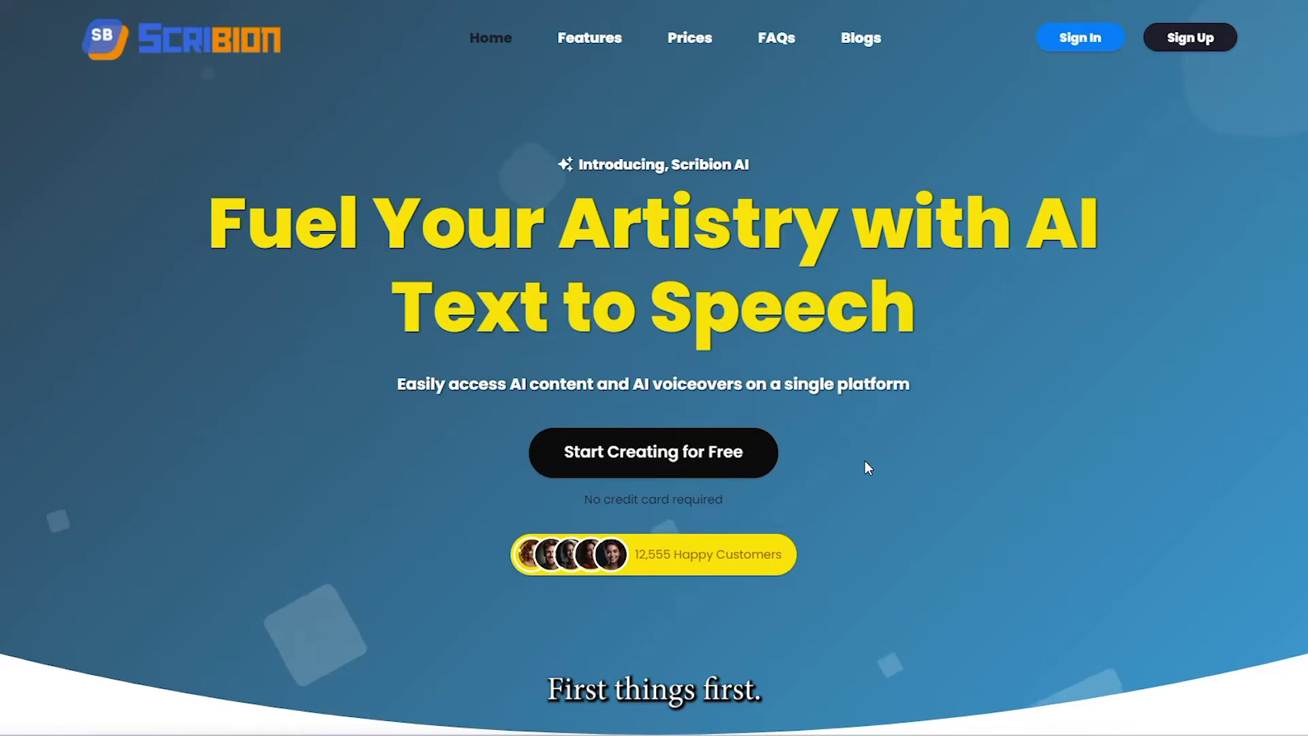
scroll(865, 460, "down", 2)
scroll(864, 461, "down", 5)
scroll(865, 468, "down", 5)
scroll(864, 468, "down", 5)
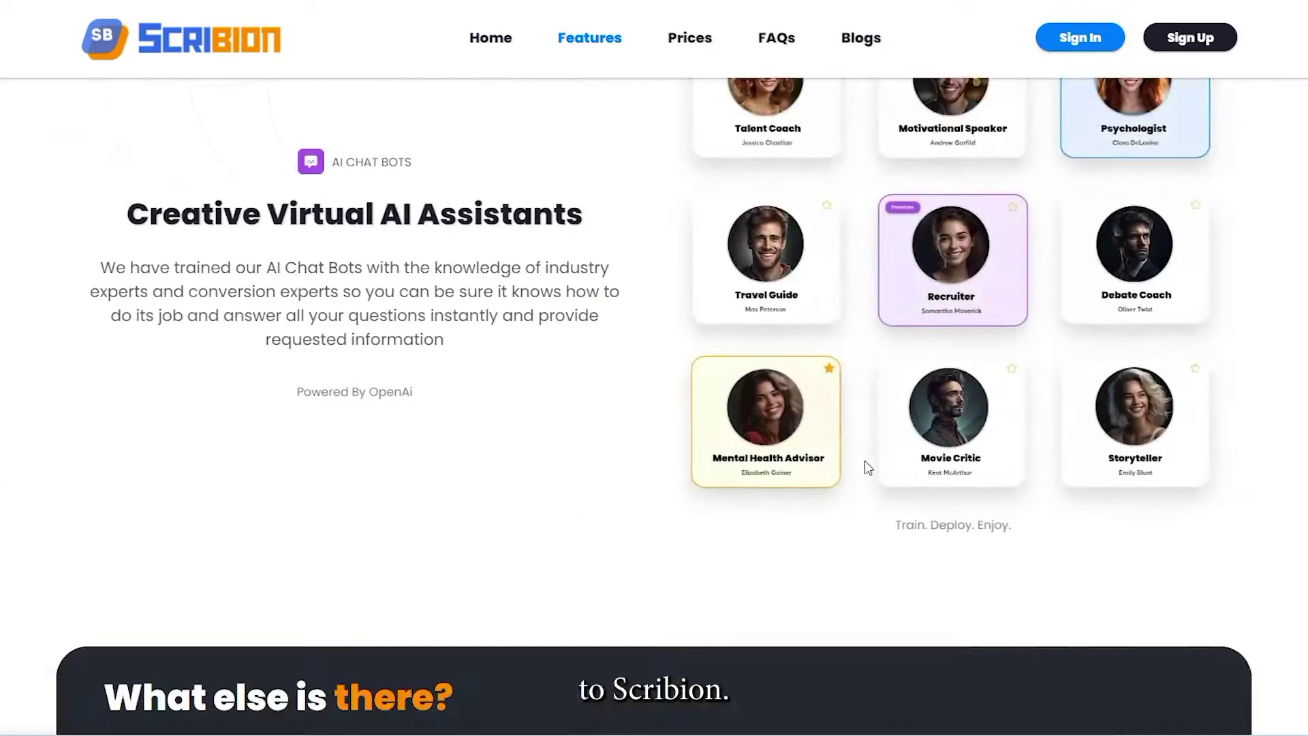
scroll(865, 468, "down", 5)
scroll(864, 468, "down", 6)
scroll(865, 468, "down", 3)
scroll(864, 468, "down", 2)
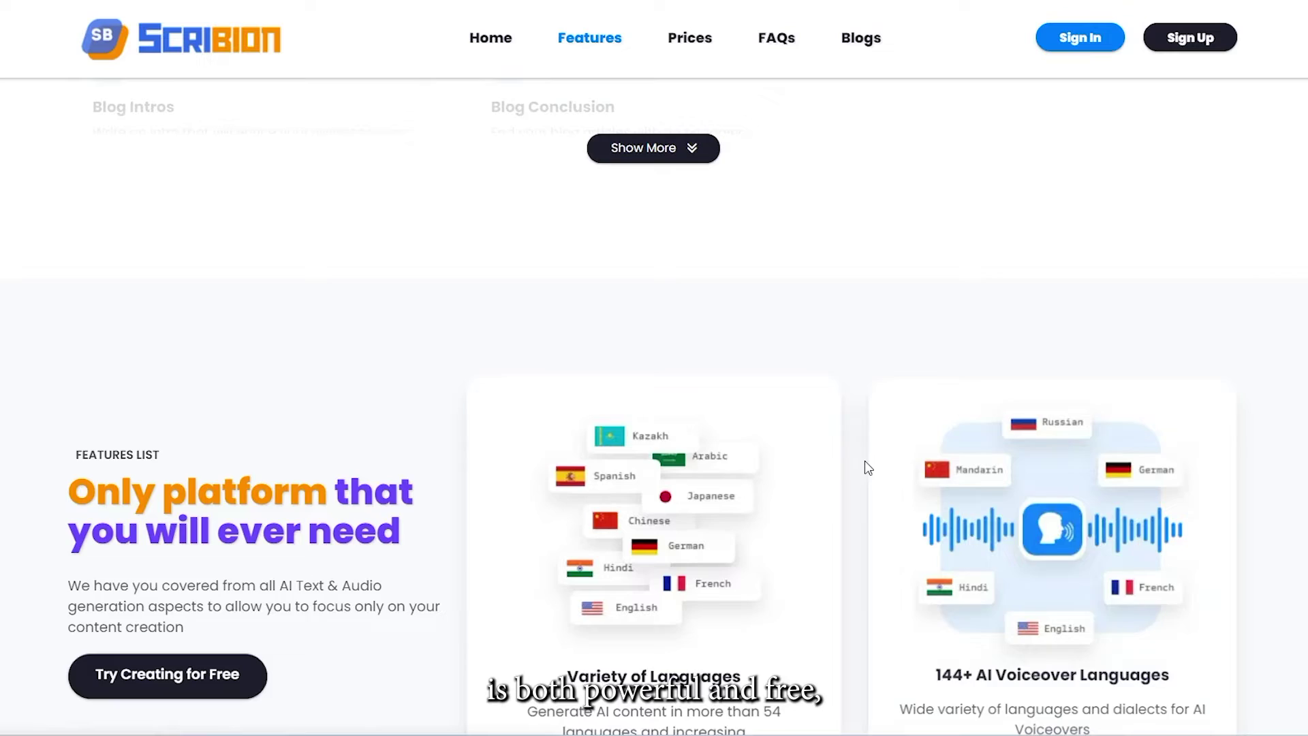
scroll(865, 468, "down", 1)
scroll(865, 468, "down", 3)
scroll(864, 469, "down", 2)
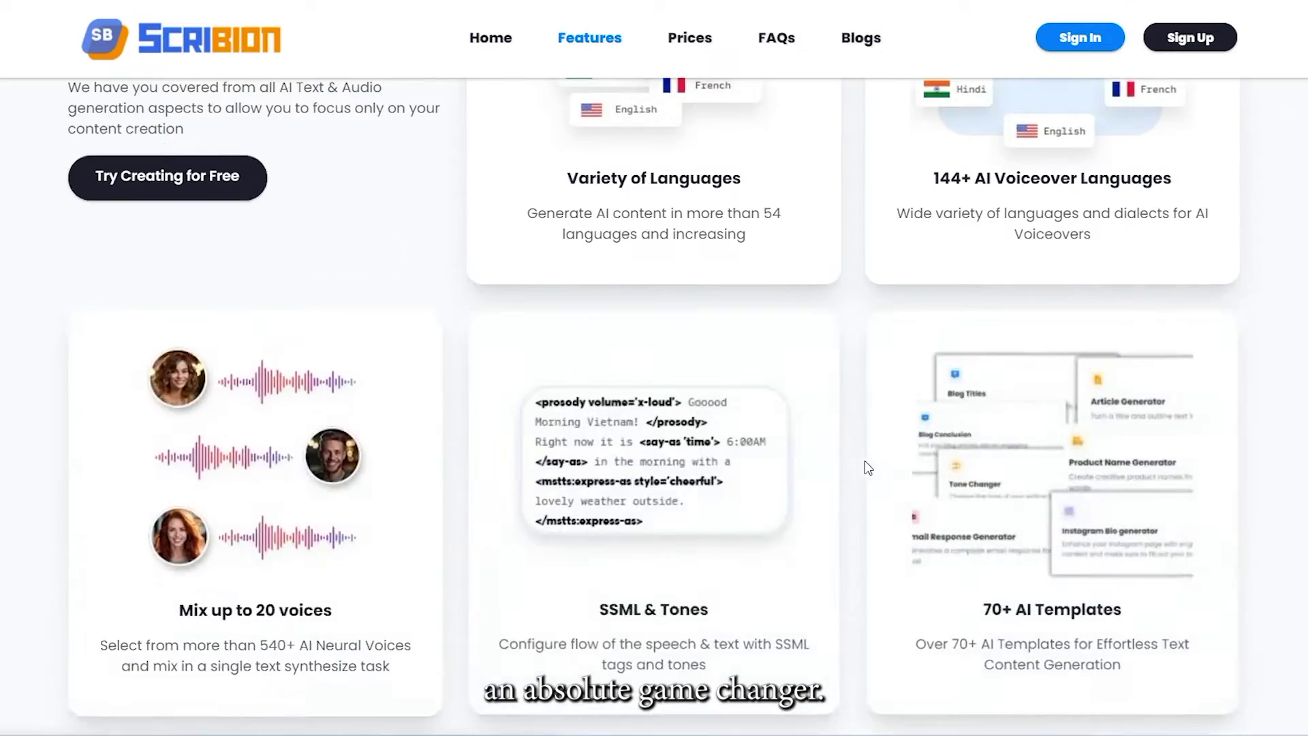
scroll(865, 468, "down", 5)
scroll(865, 468, "down", 2)
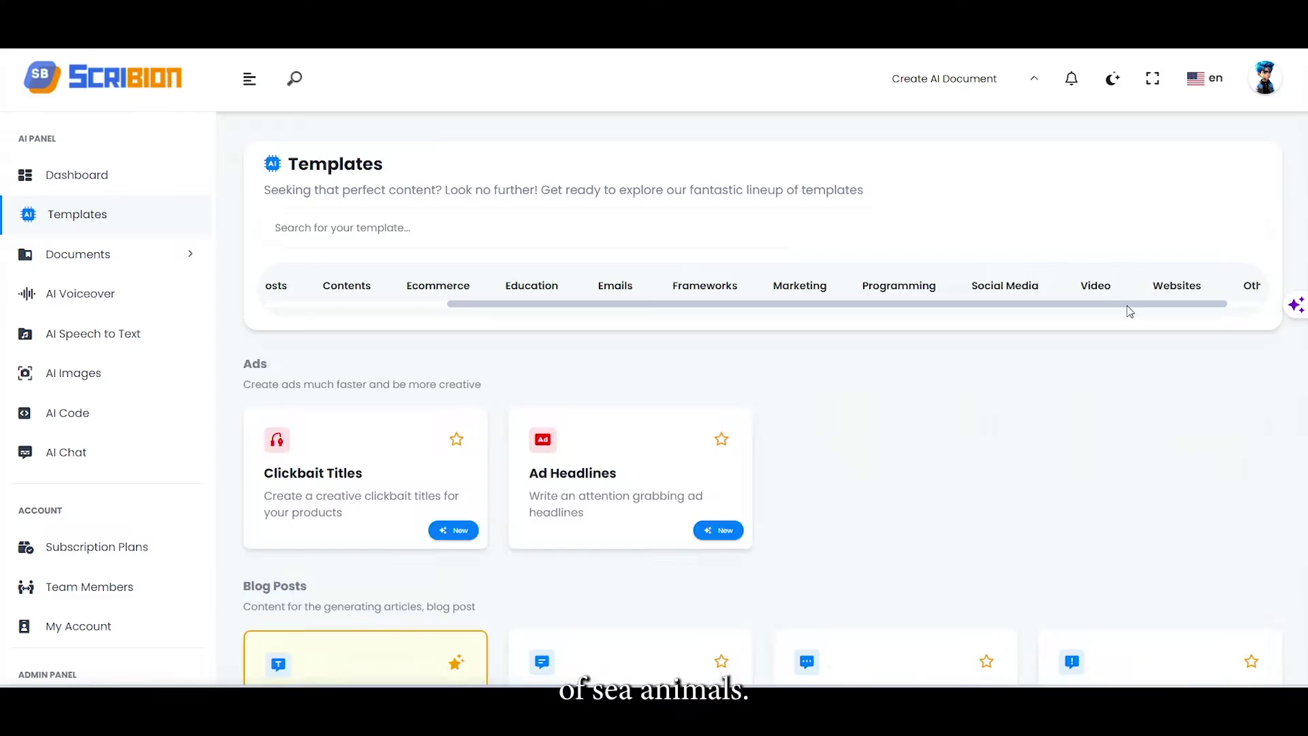
Generate a casual kids' sea-animal script with Scribion's Video Scripts template and copy it.
left_click(1093, 287)
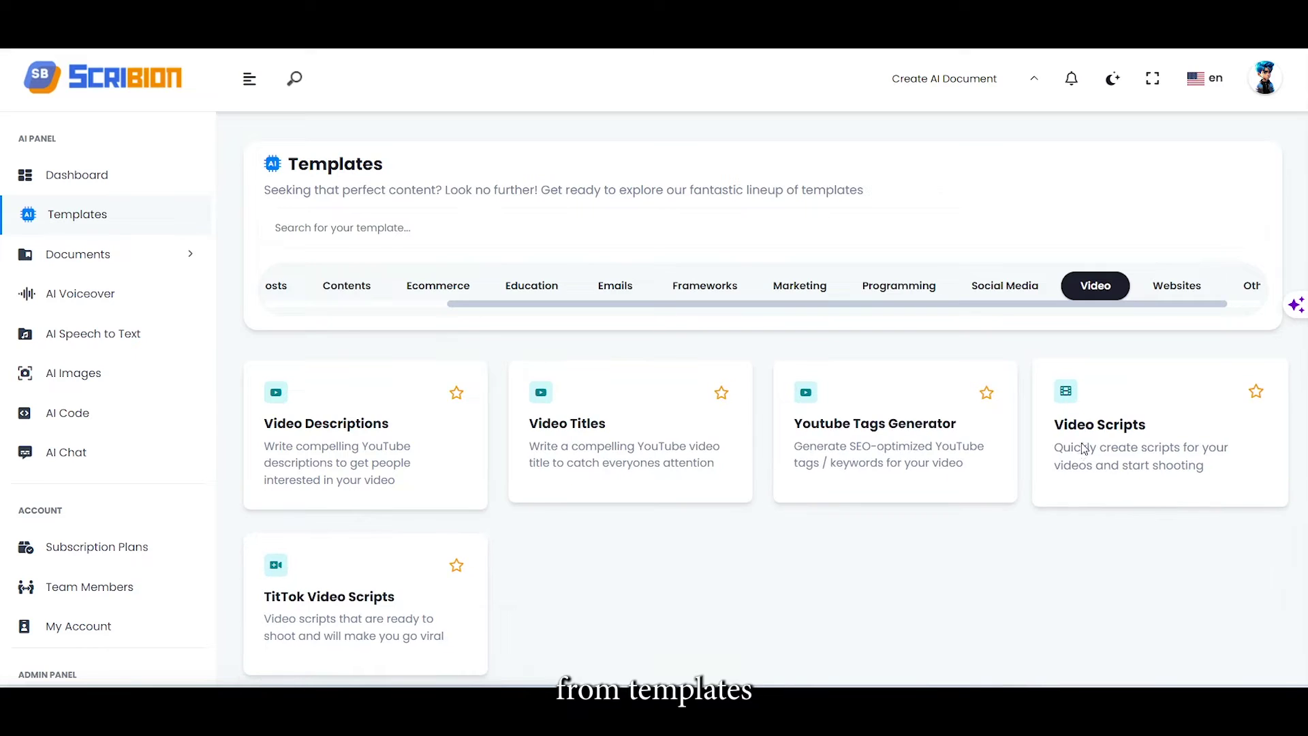
left_click(1083, 450)
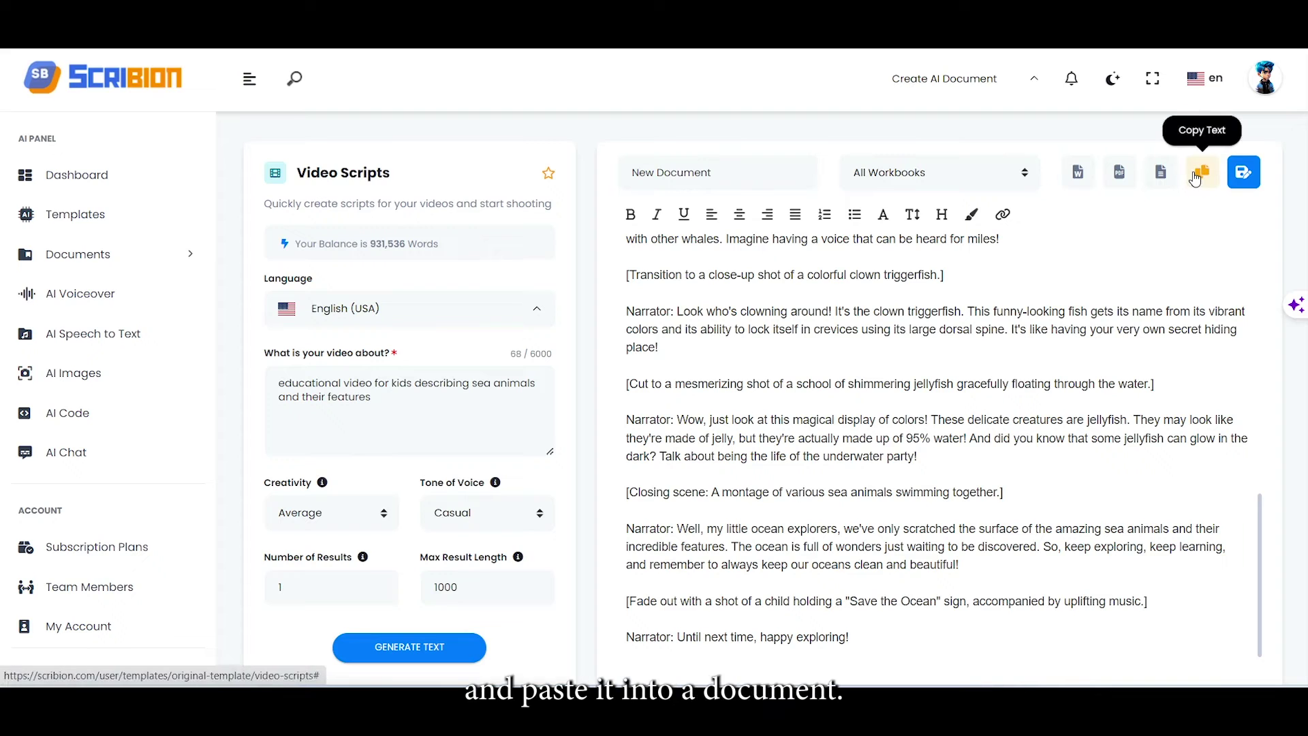
left_click(1194, 178)
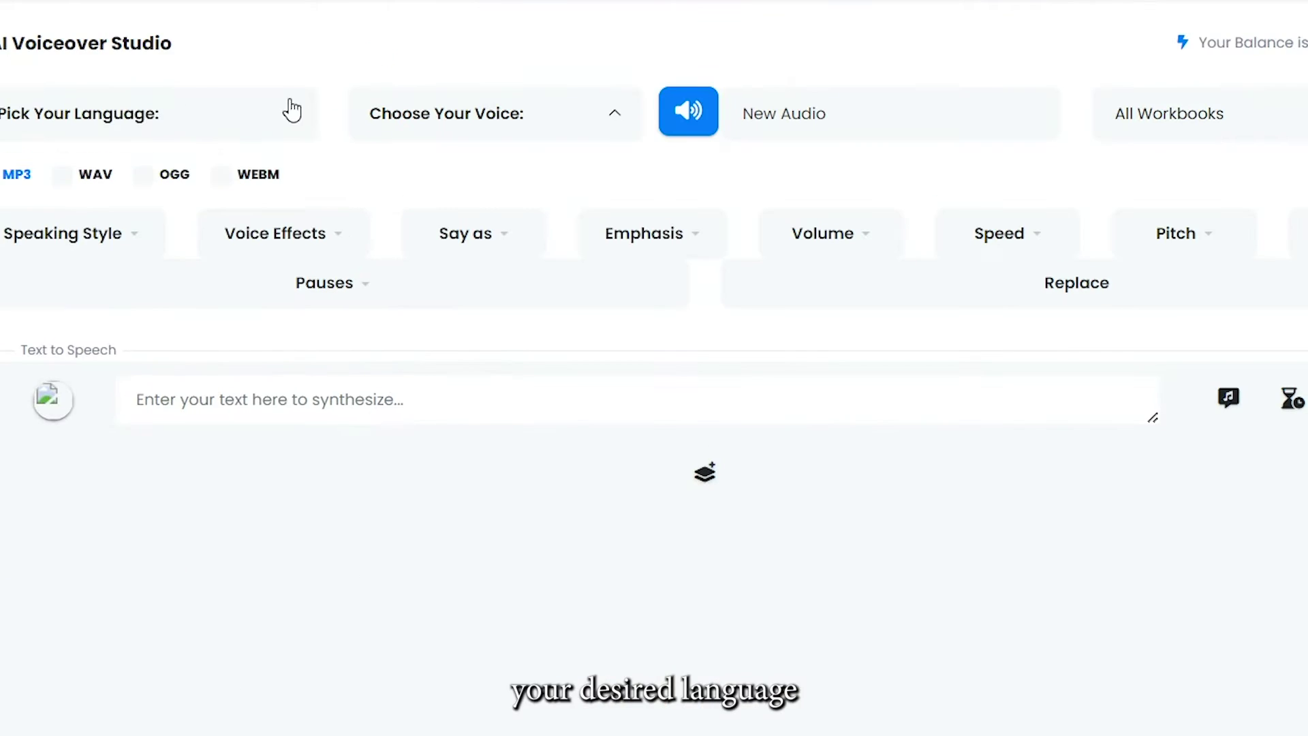
Choose English (UK) with the Maisie child voice and paste in the sea-animals script.
left_click(289, 109)
scroll(194, 399, "down", 10)
scroll(188, 511, "down", 5)
scroll(182, 613, "down", 2)
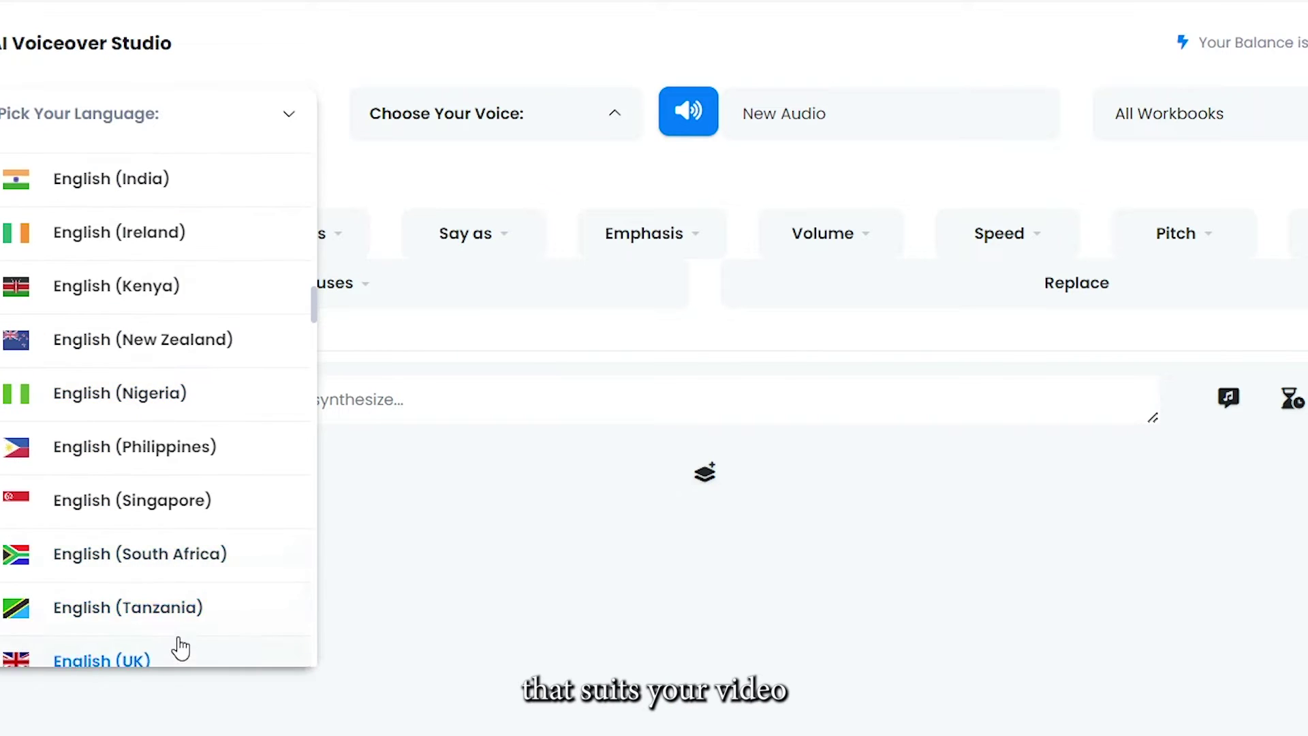
left_click(174, 654)
left_click(511, 113)
scroll(515, 409, "down", 3)
scroll(521, 511, "down", 4)
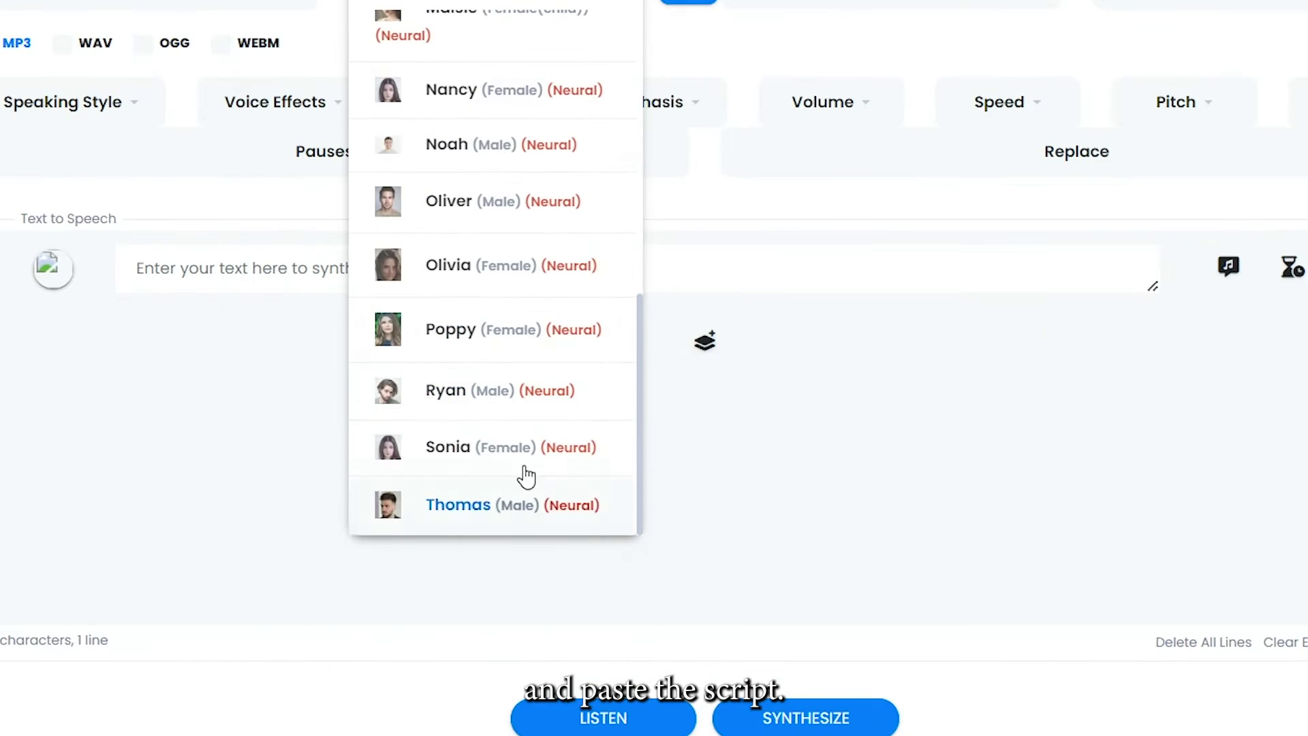
left_click(542, 45)
left_click(211, 236)
key("ctrl+v")
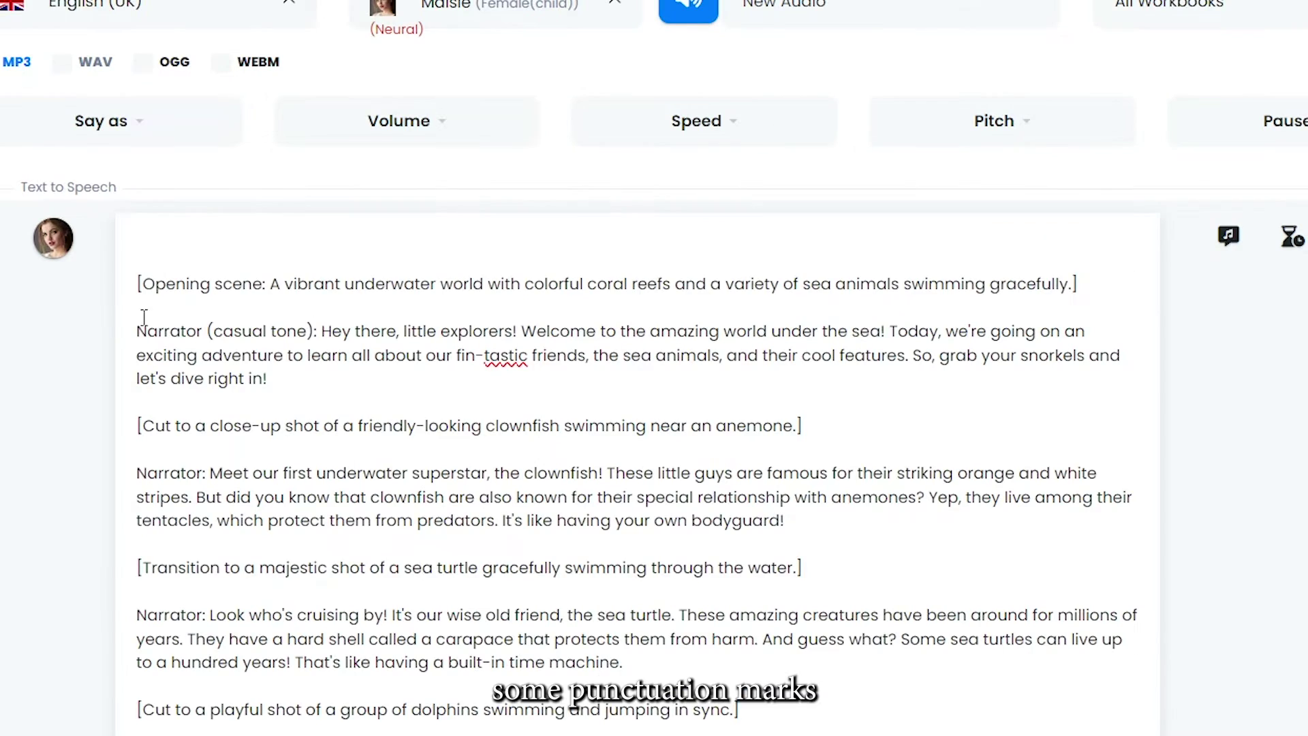
Delete the opening, clownfish close-up and sea-turtle transition scene directions from the script.
triple_click(205, 279)
key("BackSpace")
key("Delete")
triple_click(765, 335)
key("BackSpace")
key("Delete")
key("Delete")
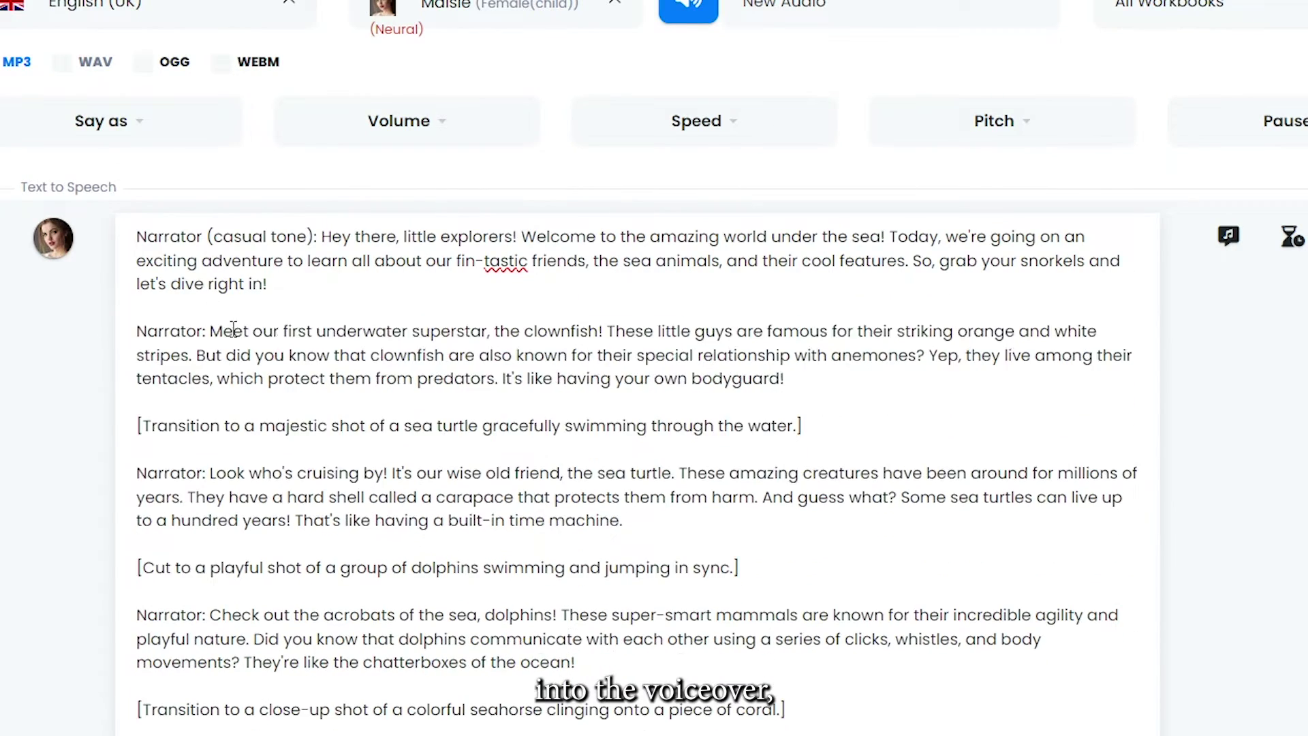
left_click_drag(153, 327, 347, 559)
left_click(411, 412)
triple_click(412, 425)
key("BackSpace")
key("Delete")
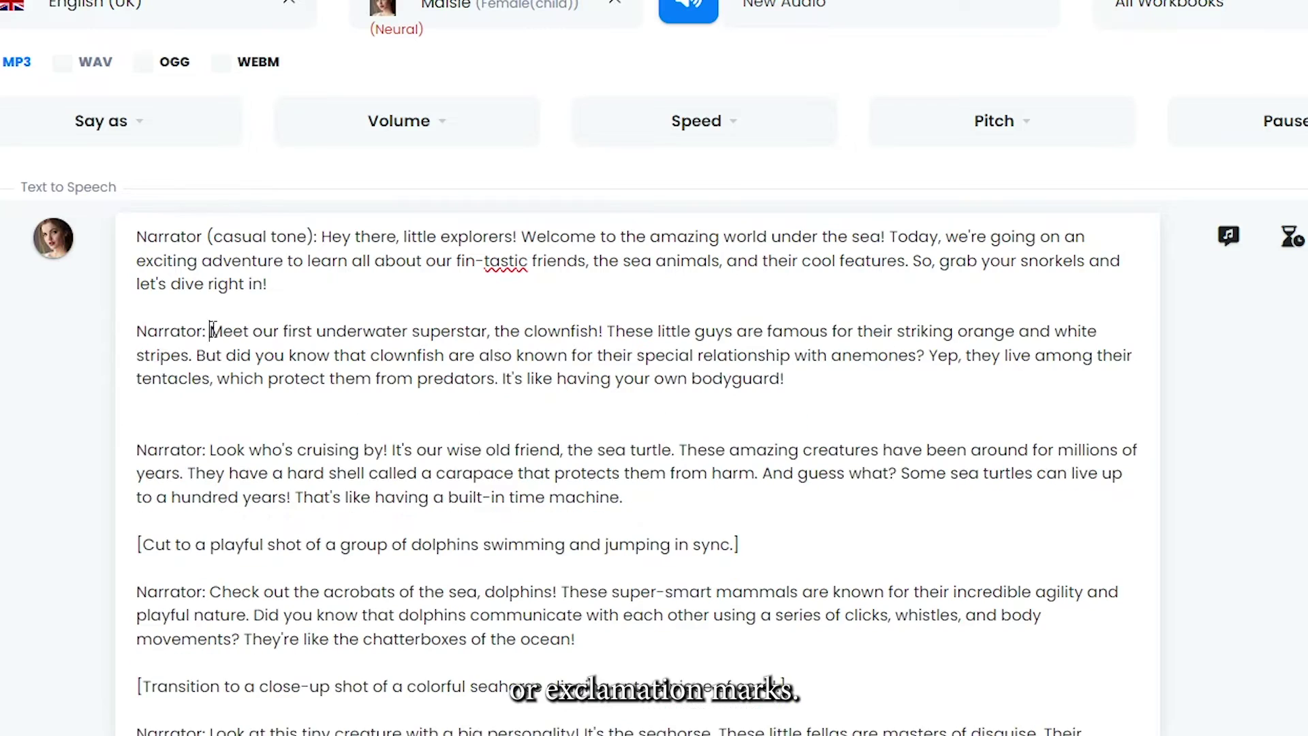
Remove the Narrator label and every paragraph after the clownfish one, then download the voiceover.
left_click_drag(210, 331, 138, 331)
key("BackSpace")
scroll(228, 91, "down", 4)
scroll(229, 93, "down", 10)
left_click(528, 111, "shift")
key("BackSpace")
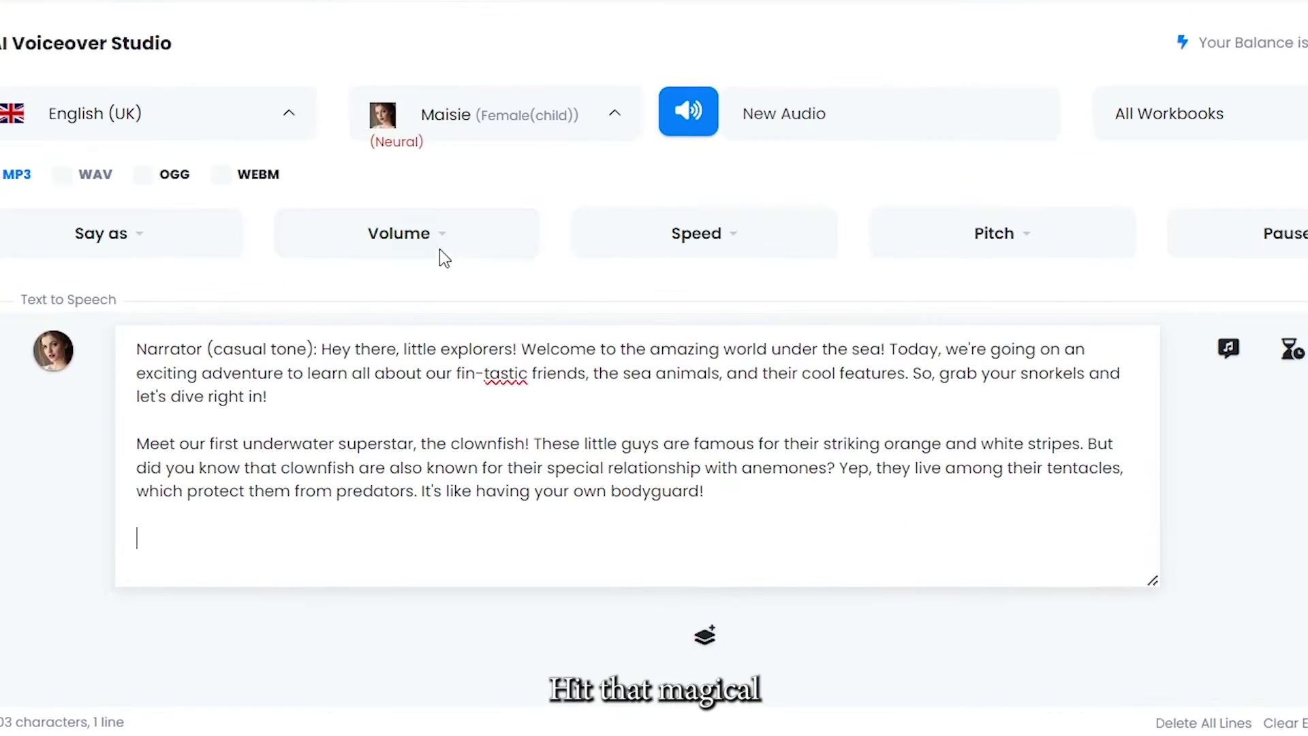
key("BackSpace")
key("BackSpace")
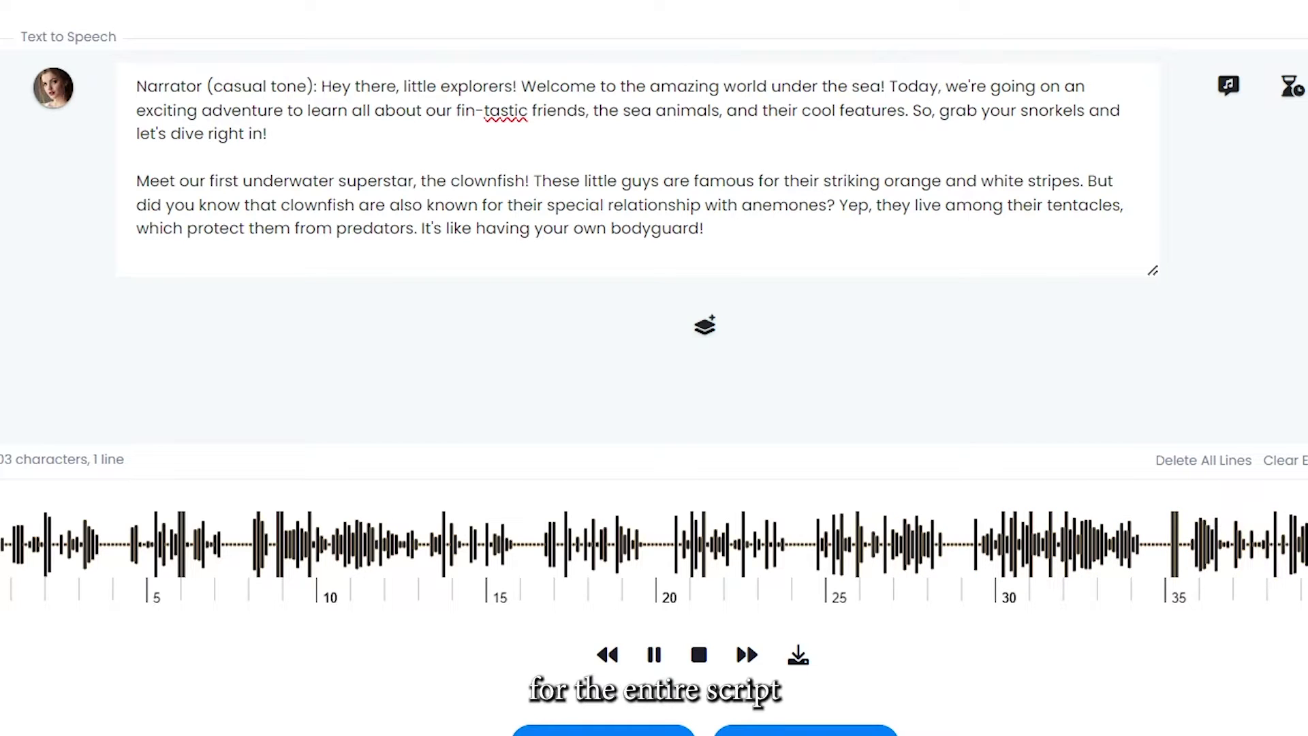
left_click(795, 655)
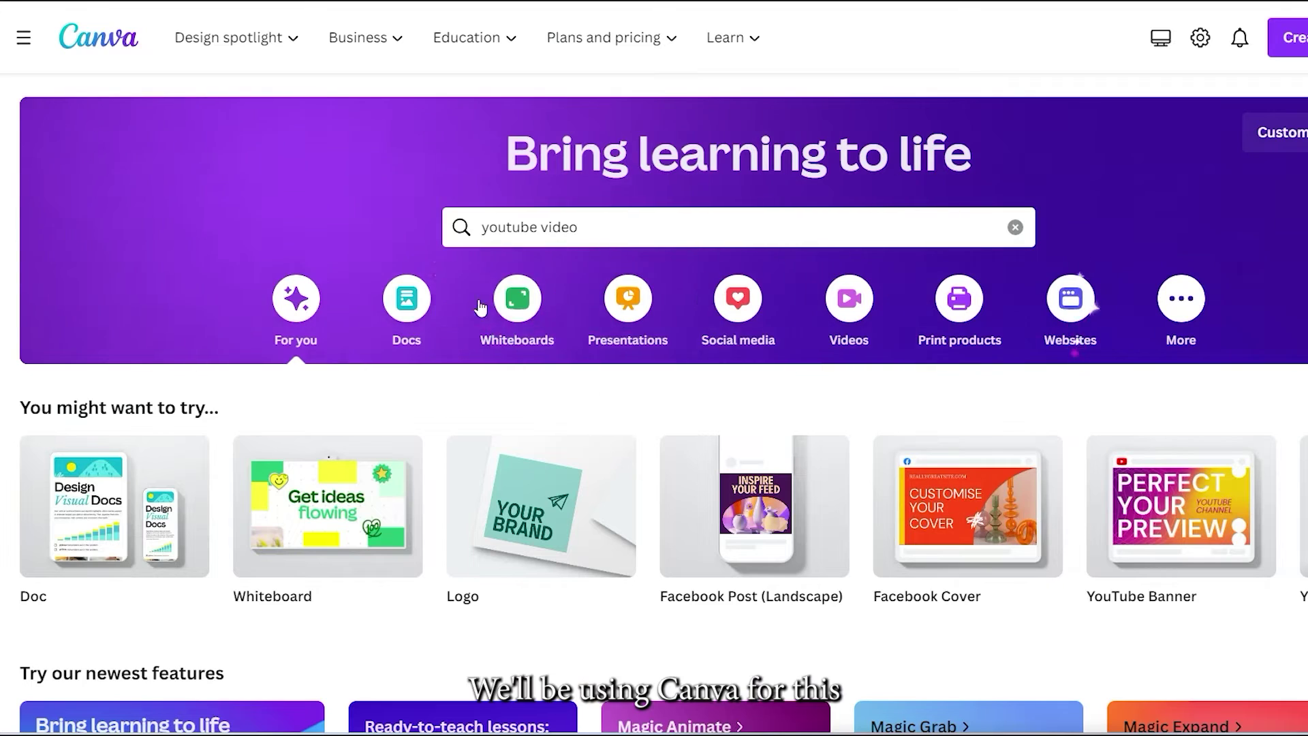
Create a blank YouTube Video design from a 'youtube video' search.
left_click(617, 226)
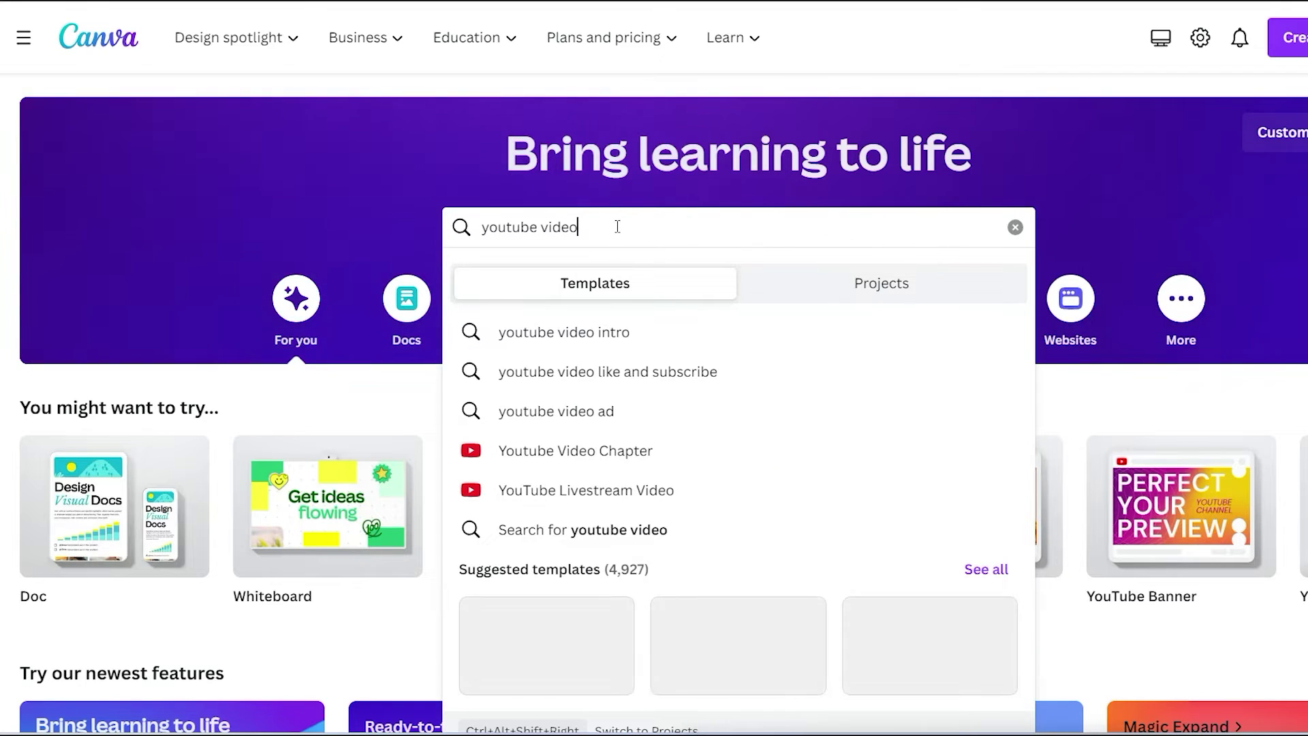
key("Return")
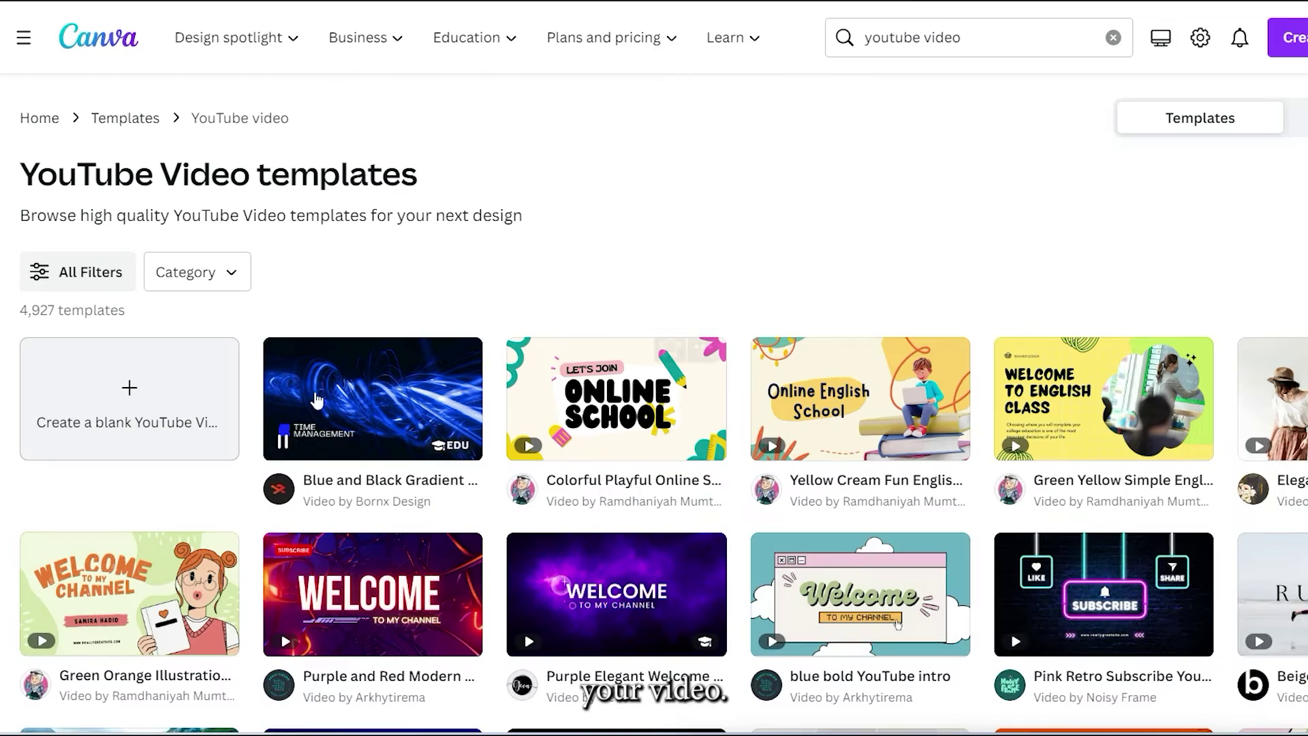
left_click(99, 386)
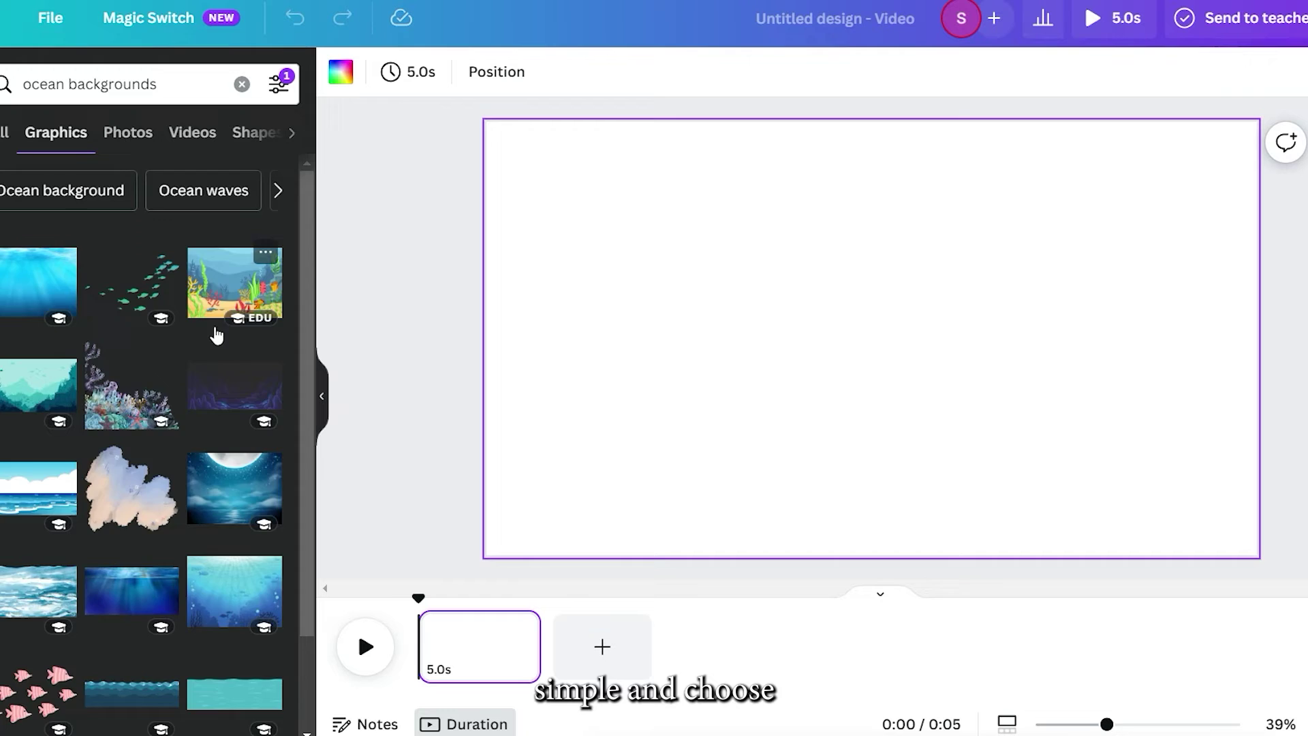
scroll(170, 452, "down", 10)
Fill the page with an underwater reef scene and bring up its download options.
left_click_drag(38, 584, 722, 304)
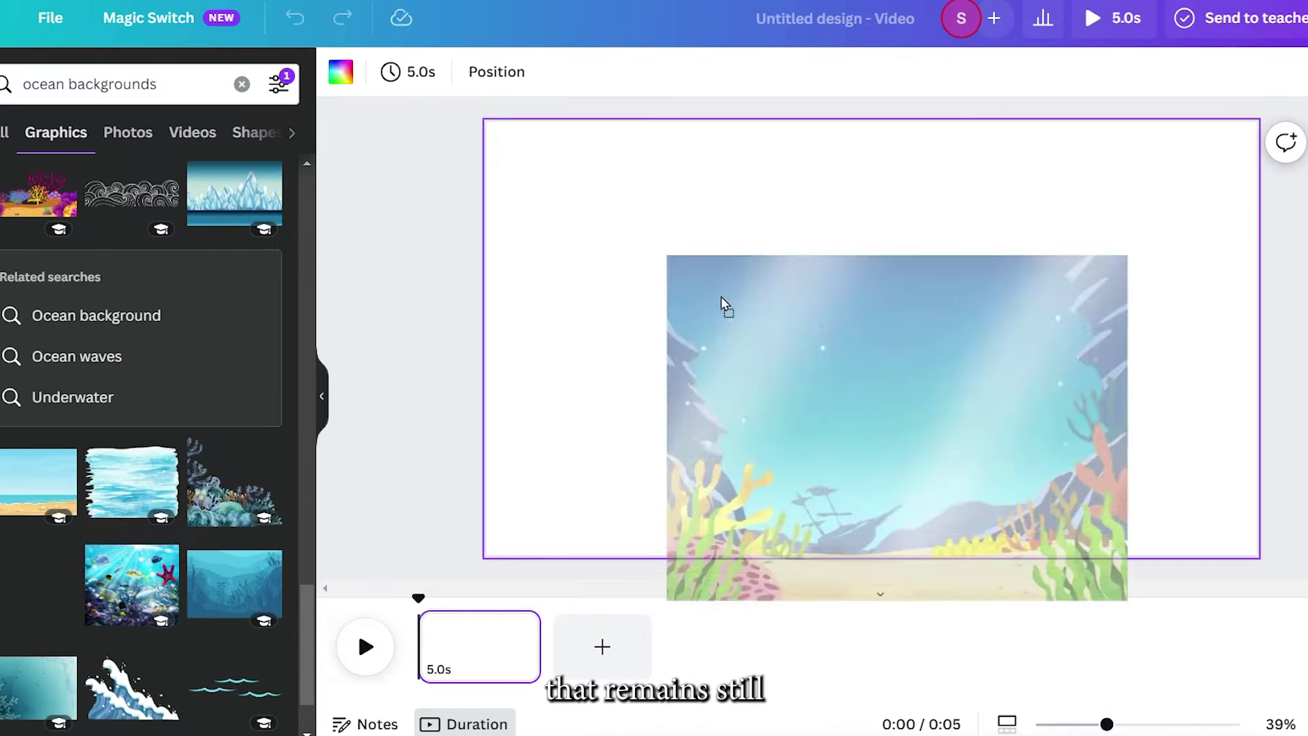
left_click(900, 137)
left_click(1205, 543)
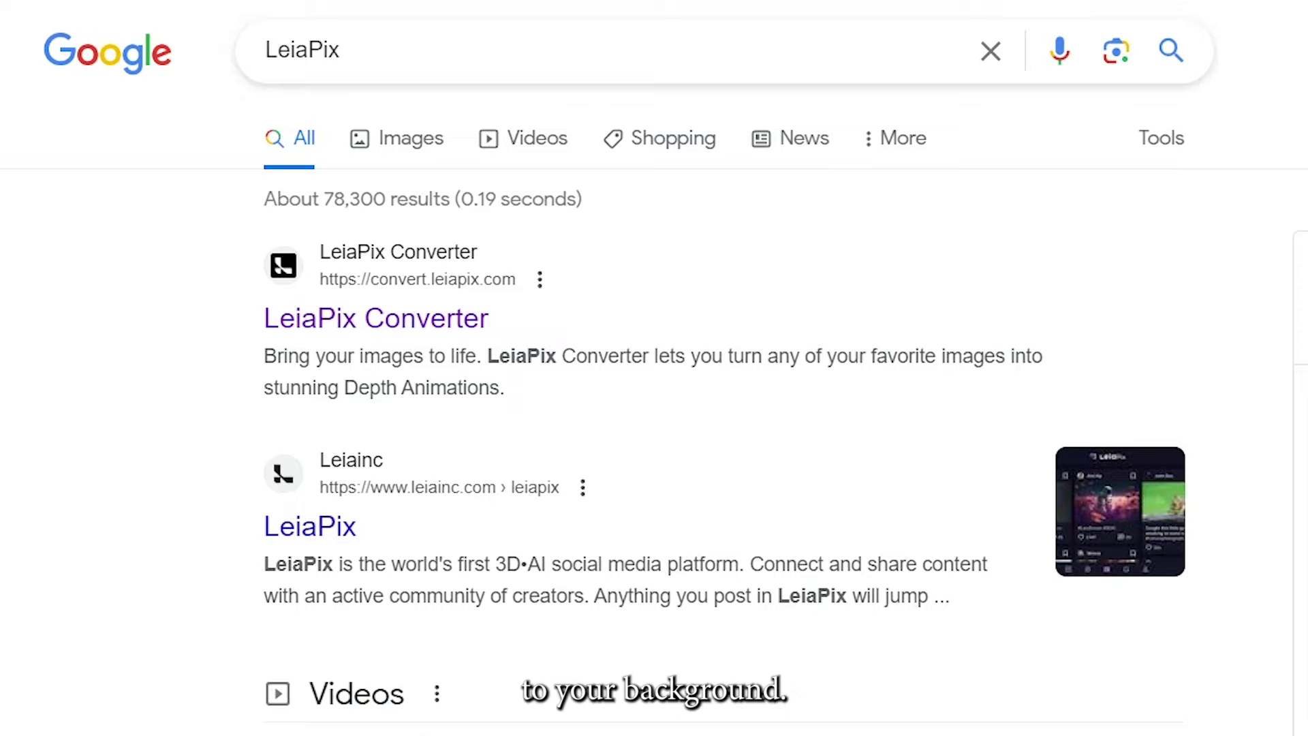
Upload the underwater background image to the LeiaPix Converter app.
left_click(412, 333)
left_click(152, 481)
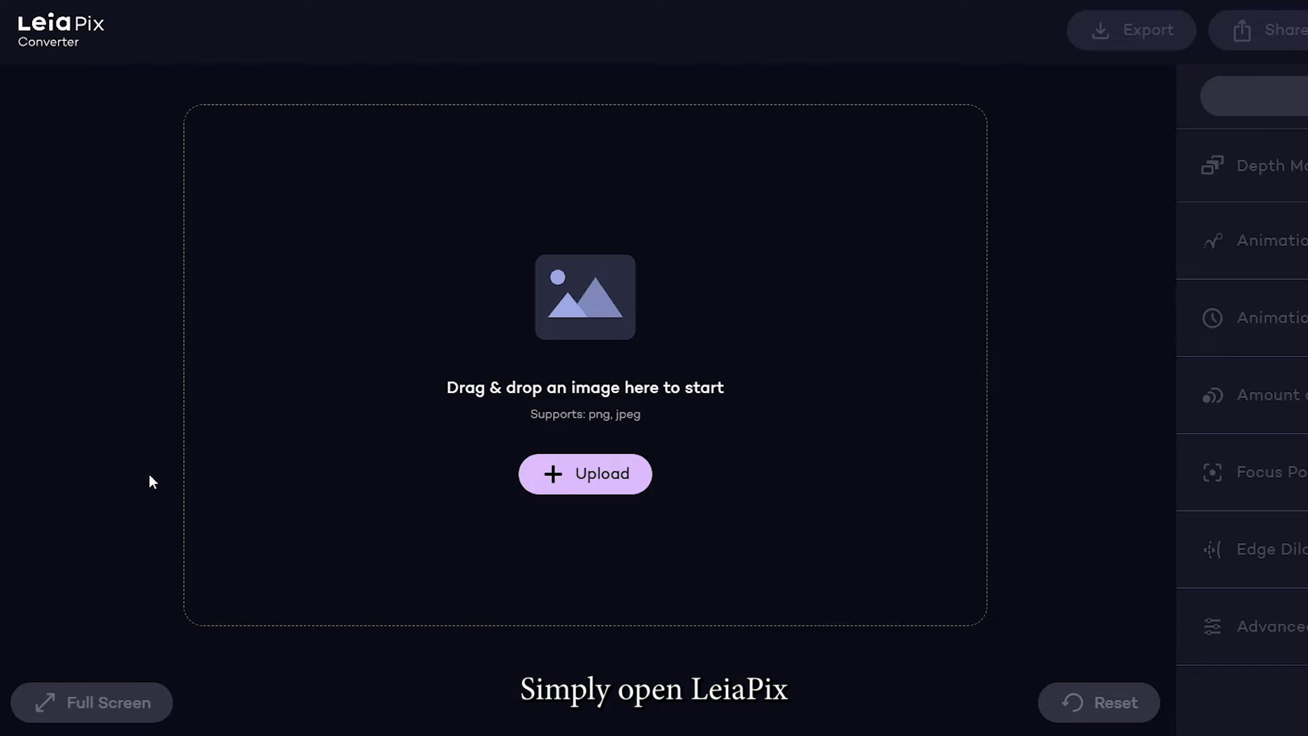
left_click(579, 475)
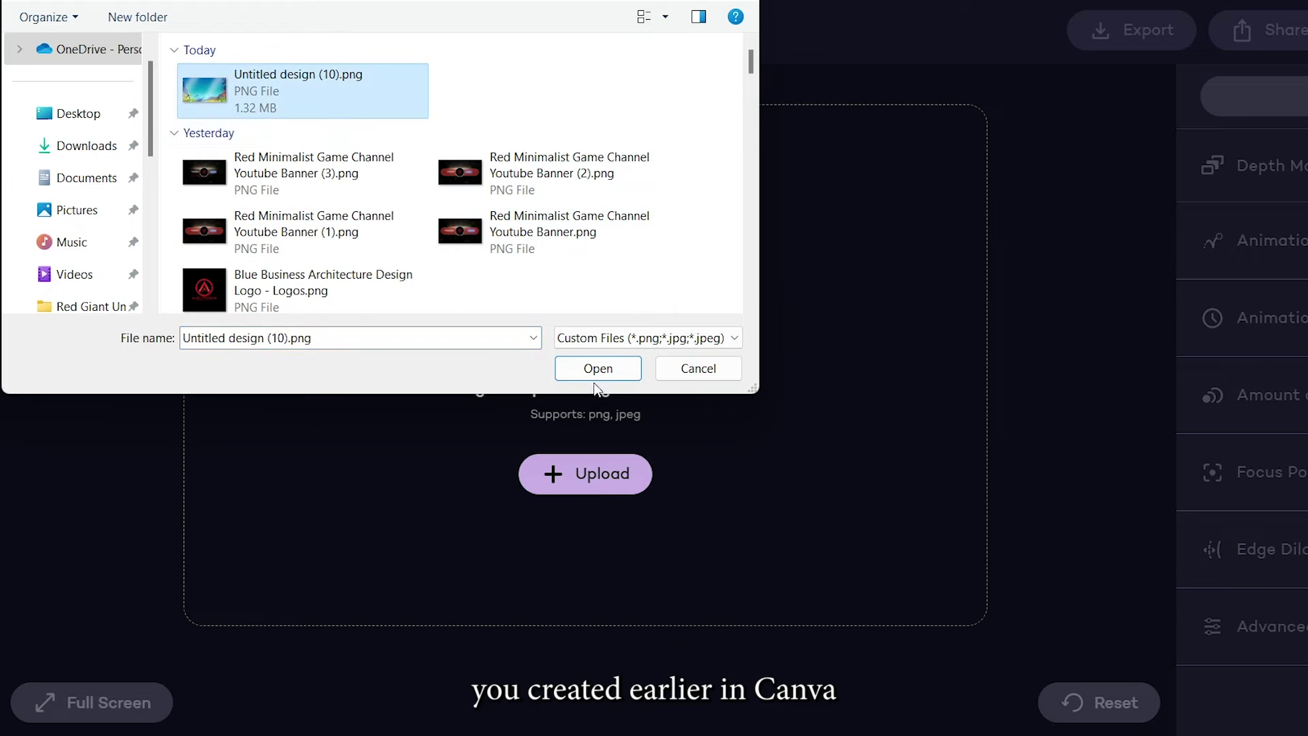
left_click(599, 373)
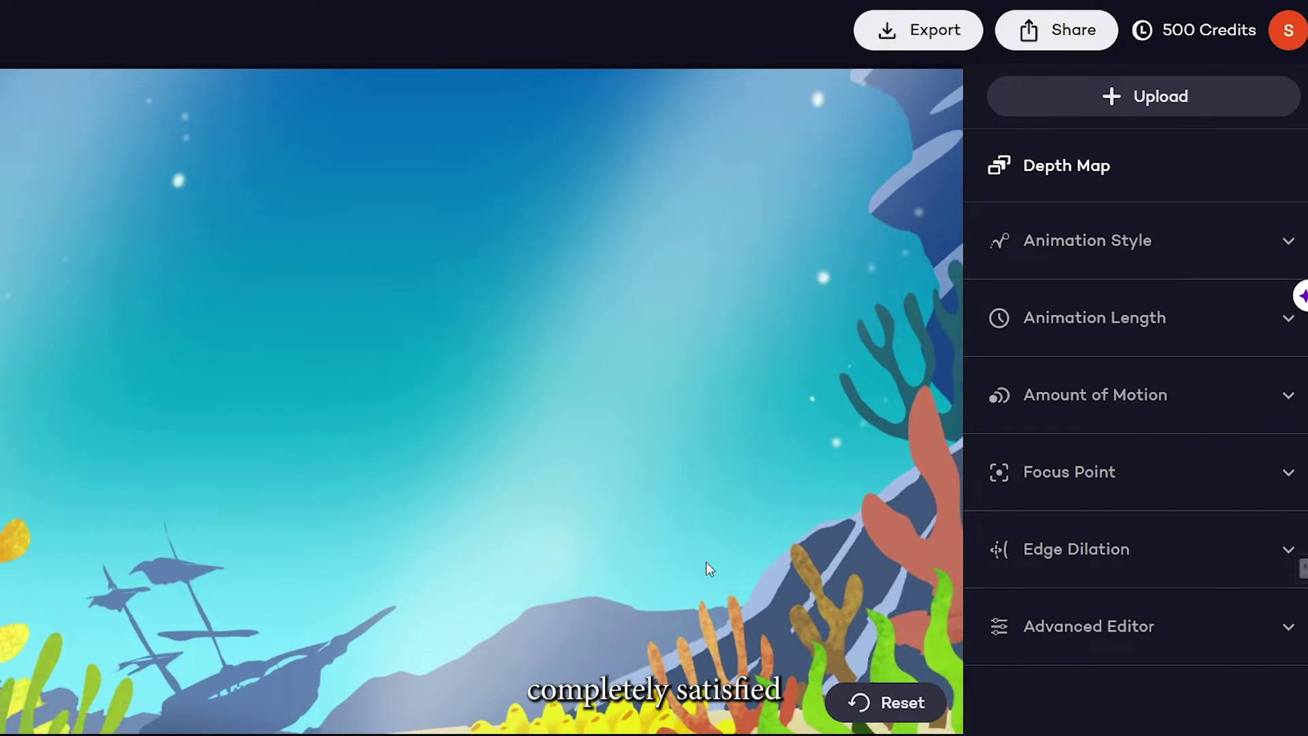
Review the Animation Style choices and the export options, closing export without saving.
left_click(1212, 245)
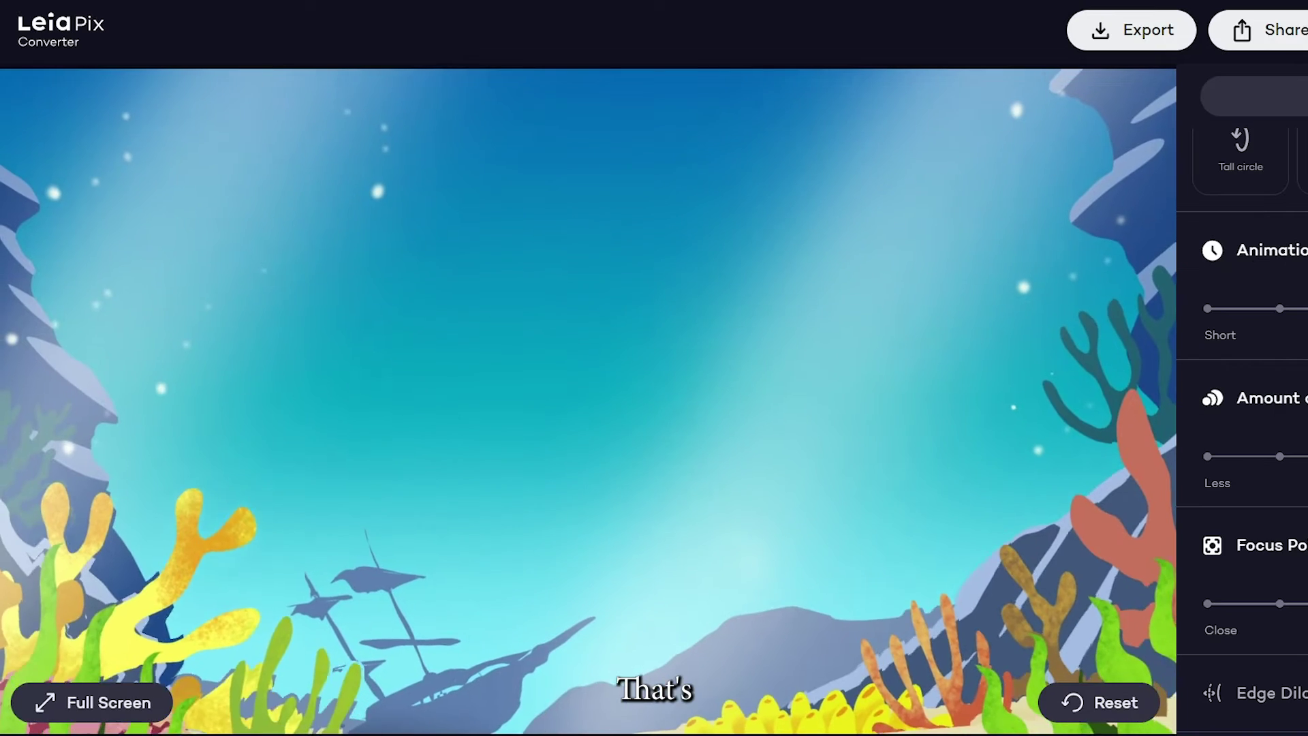
scroll(1242, 410, "down", 1)
scroll(1242, 409, "down", 1)
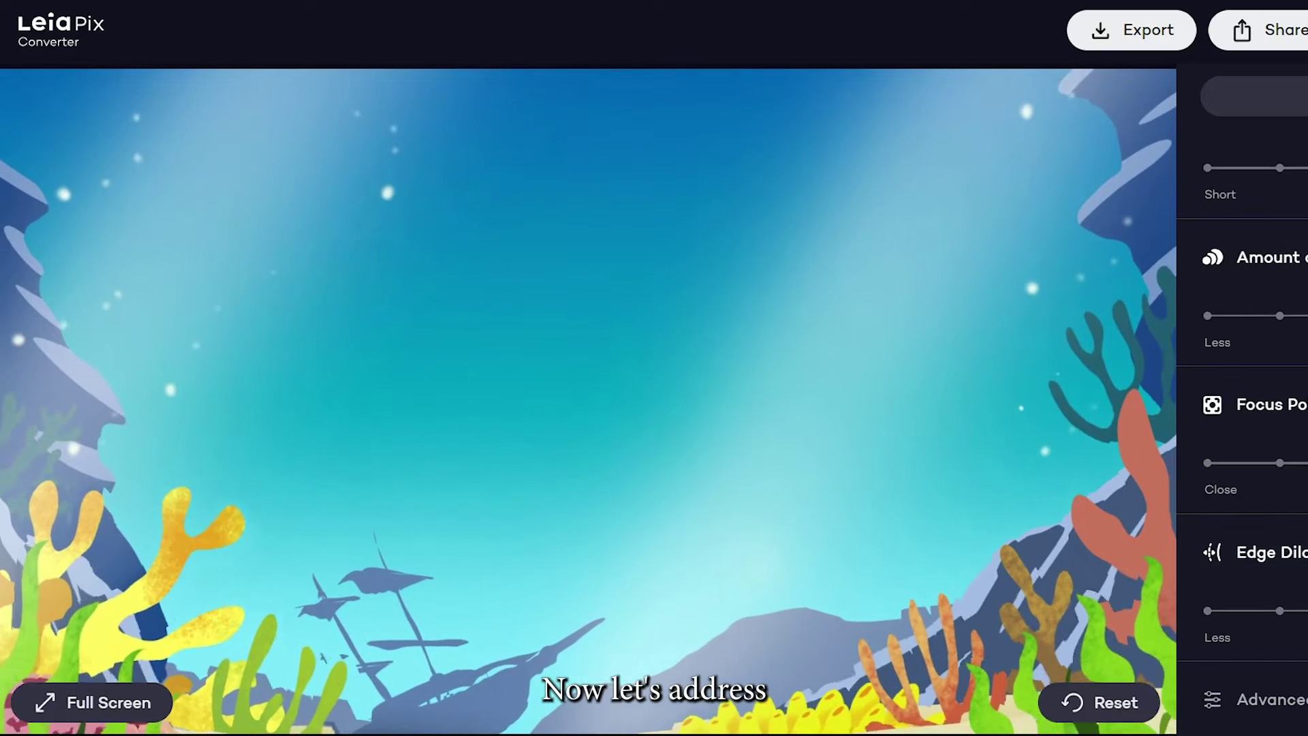
scroll(1242, 408, "down", 3)
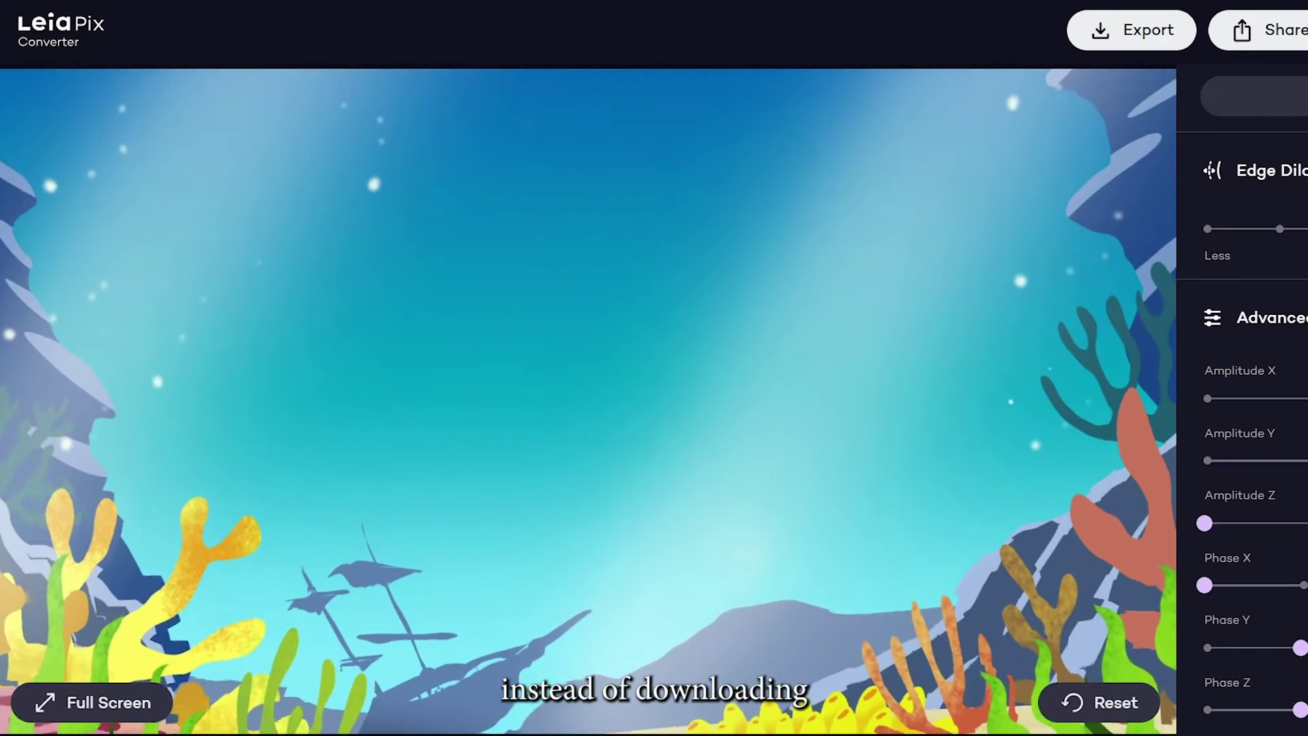
left_click(1130, 34)
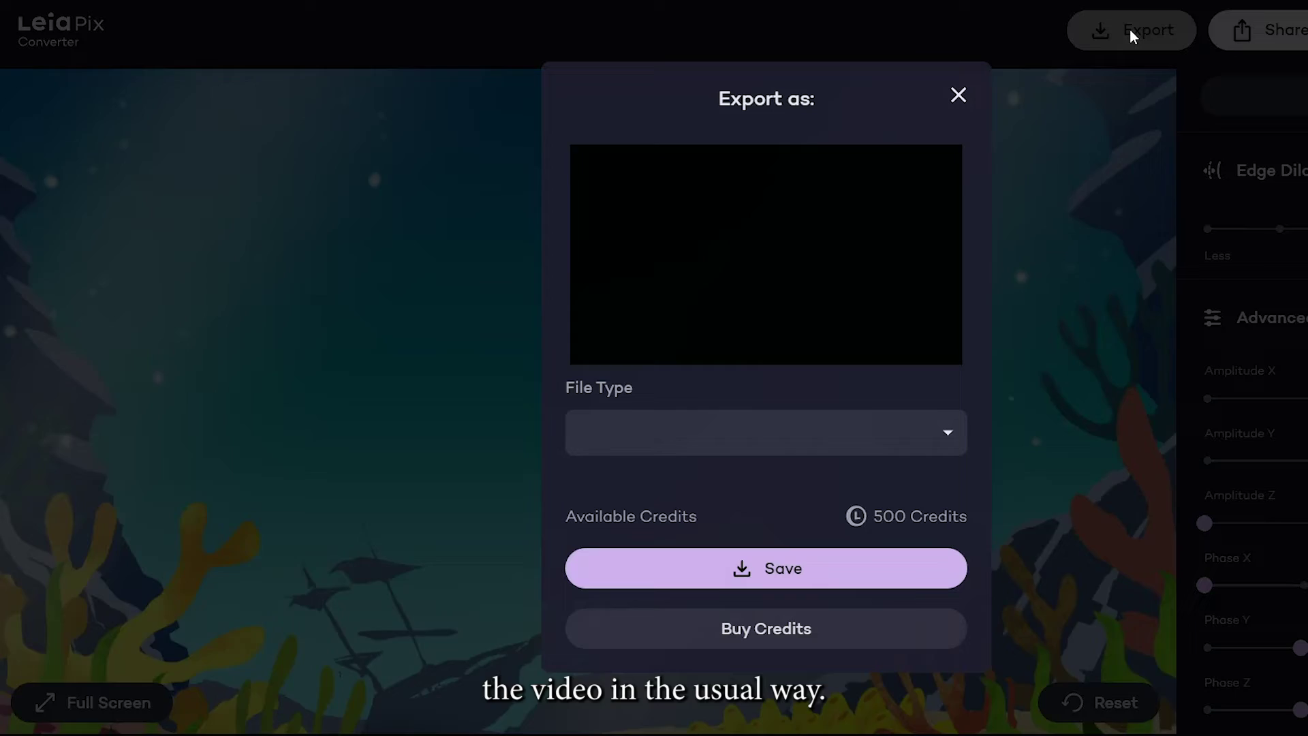
left_click(959, 94)
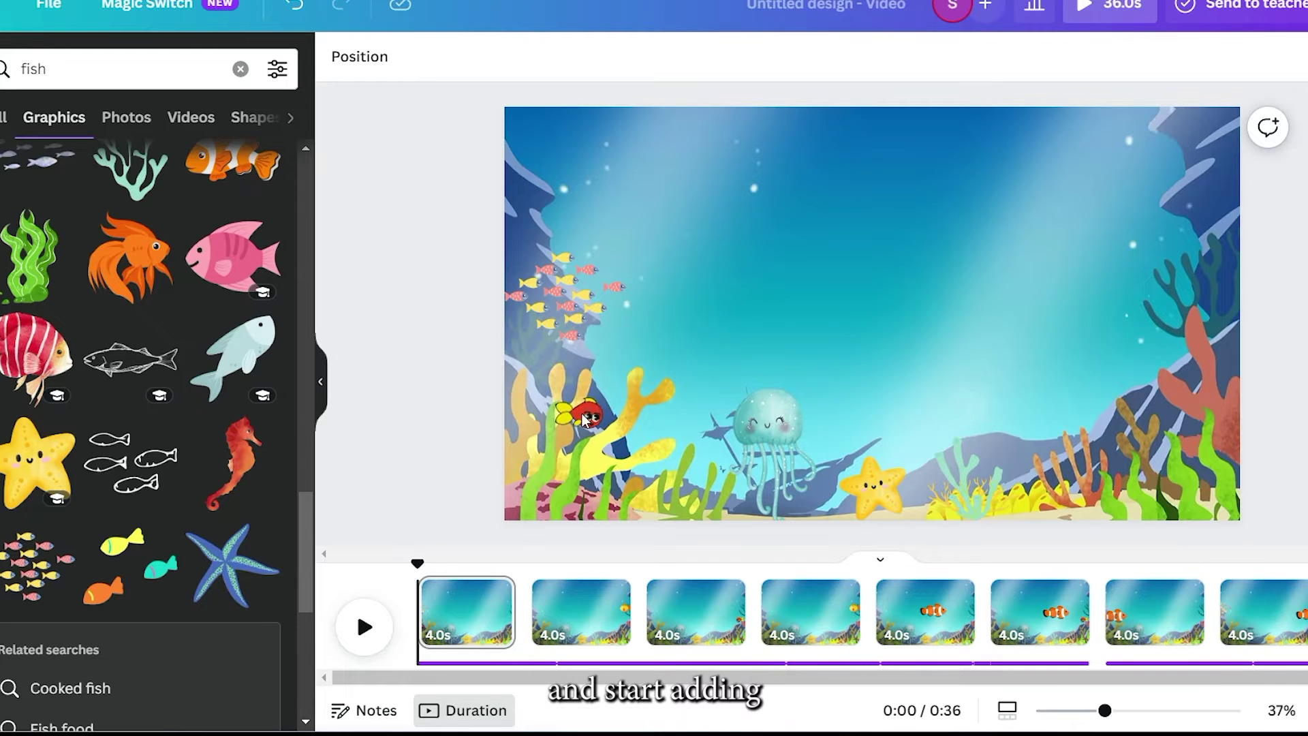
Record custom swimming motion paths for the fish school and the clownfish.
left_click(582, 418)
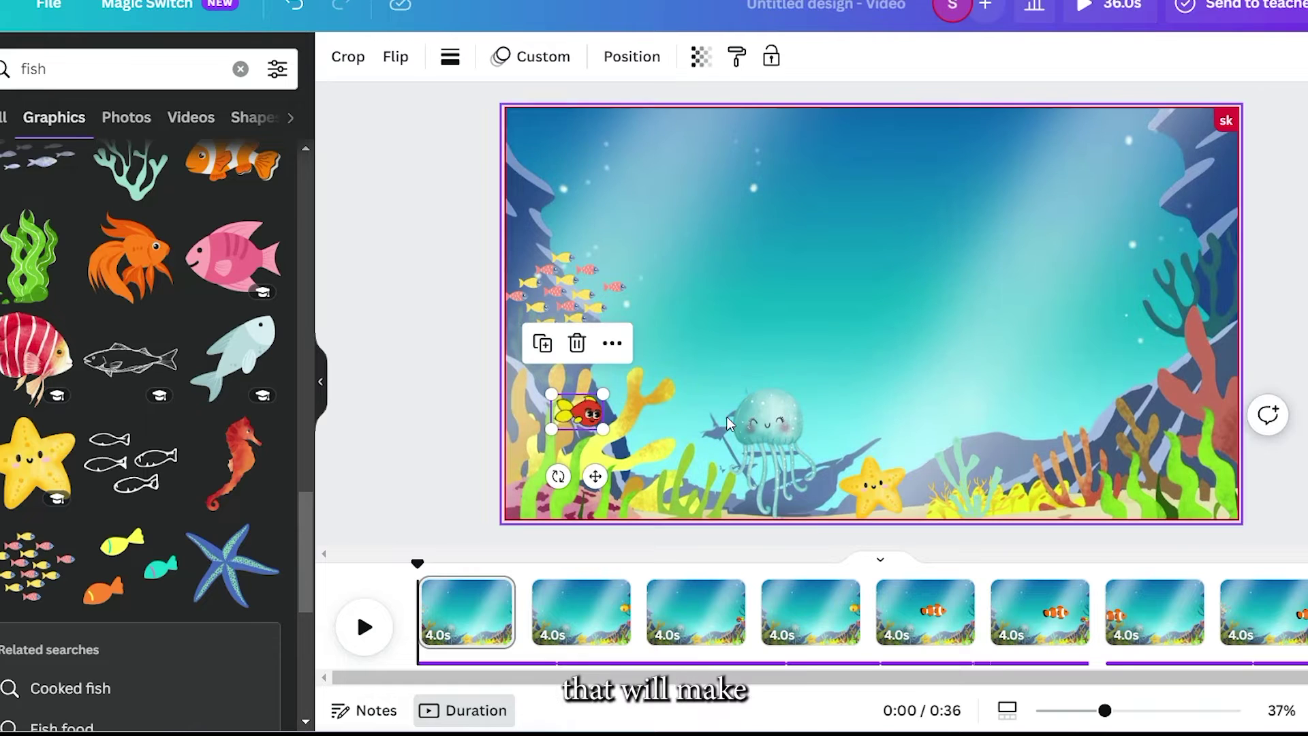
key("Tab")
key("Tab")
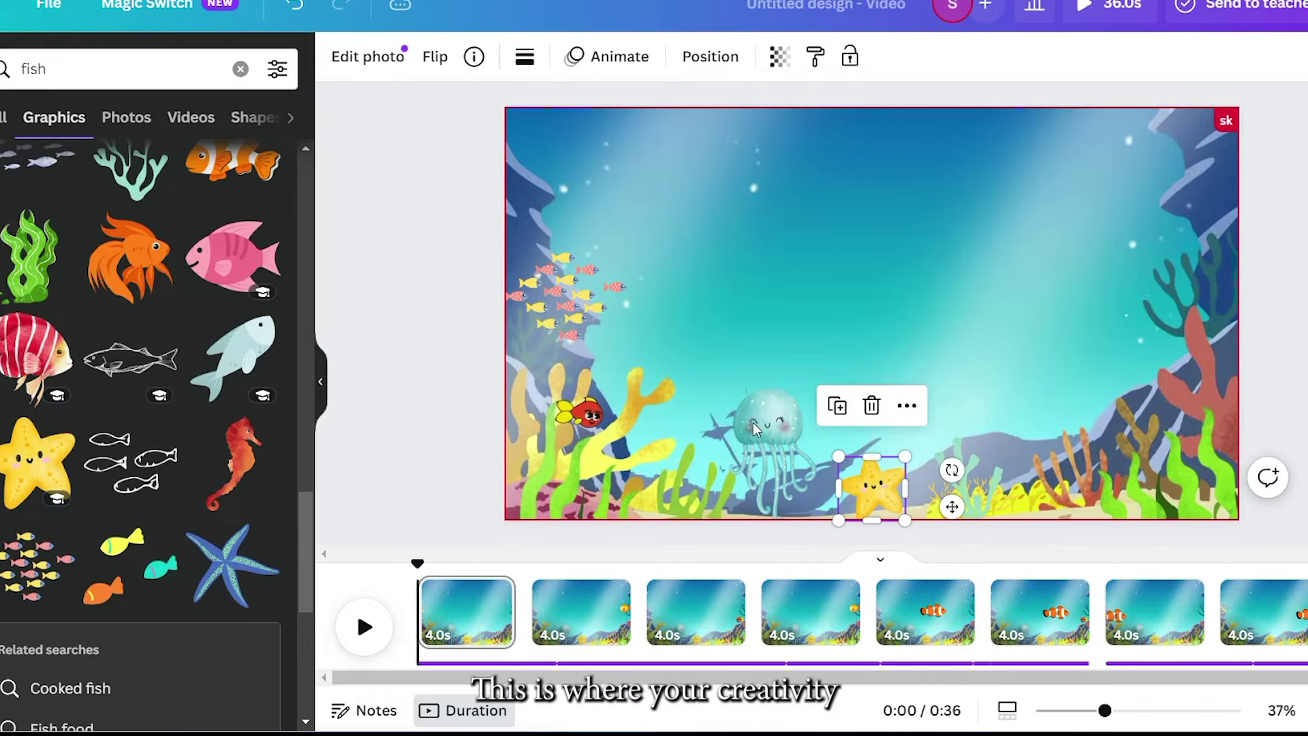
left_click(572, 306)
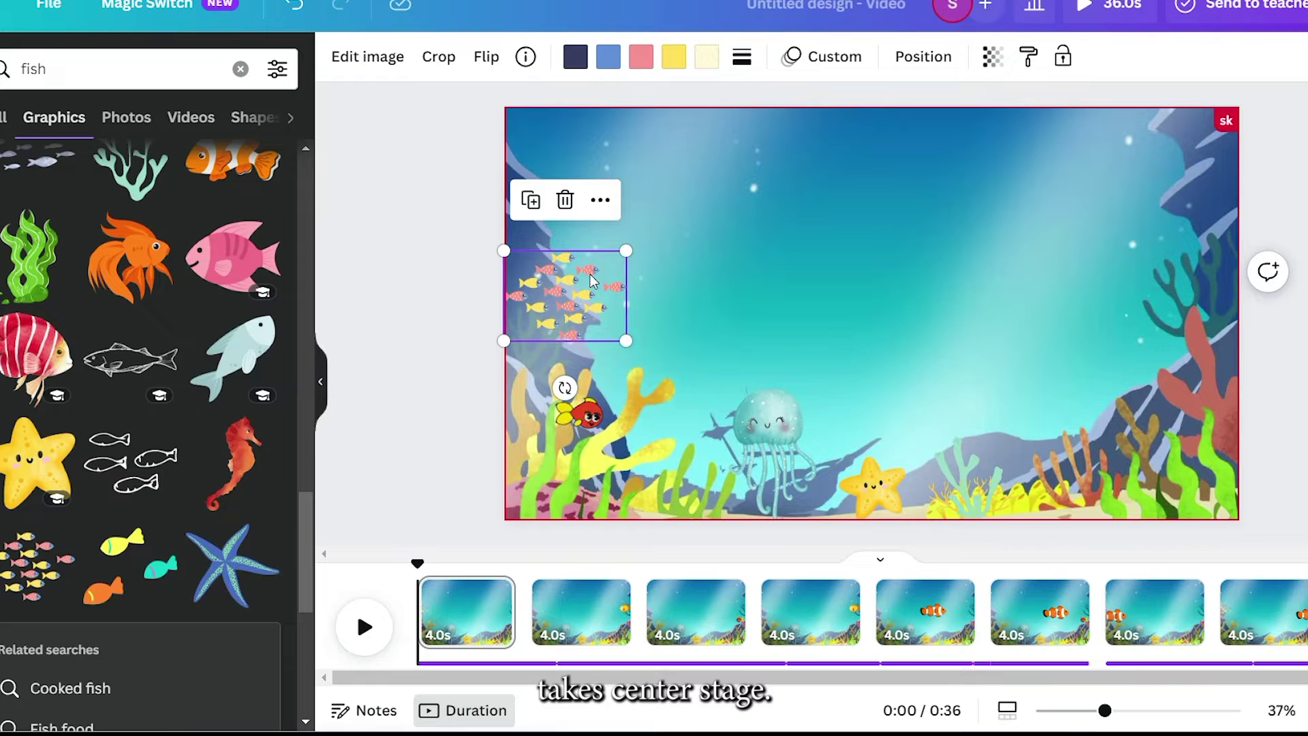
left_click(822, 56)
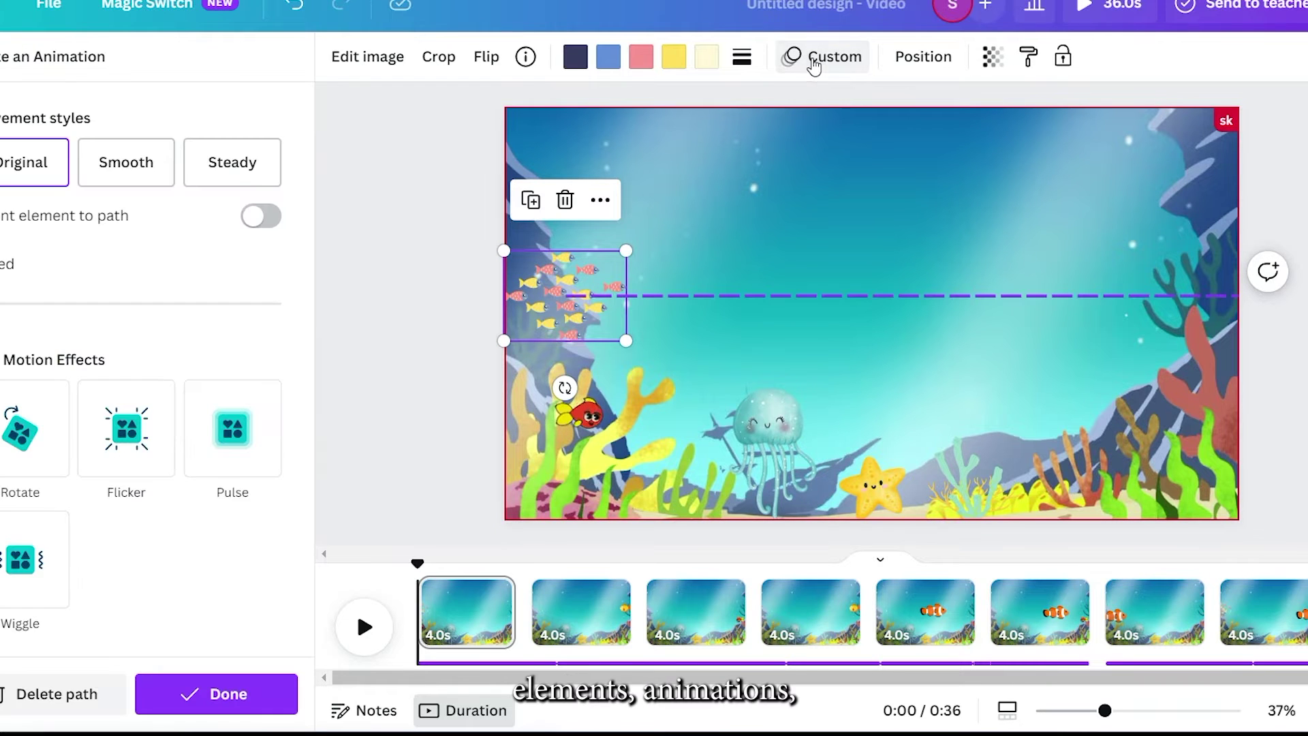
left_click(580, 411)
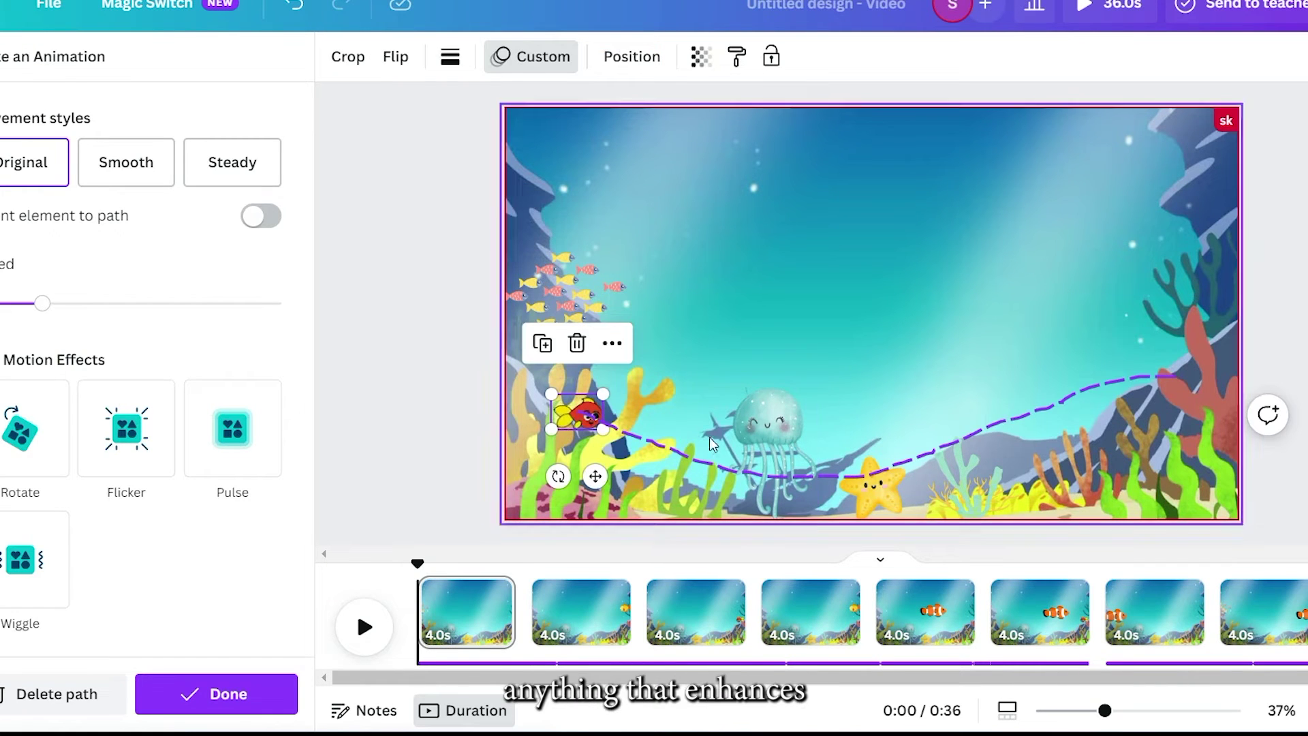
Give the starfish its own custom animation, then move to page 2.
left_click(784, 445)
left_click(876, 488)
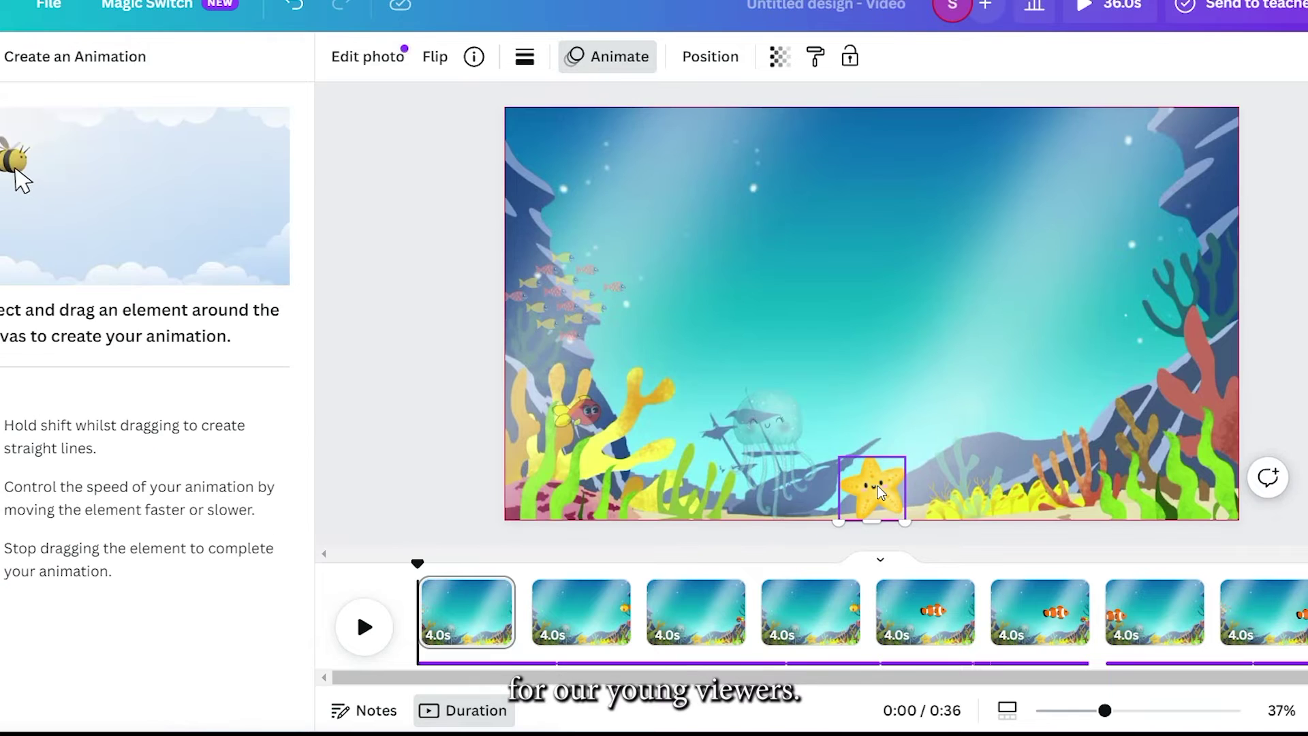
left_click(581, 613)
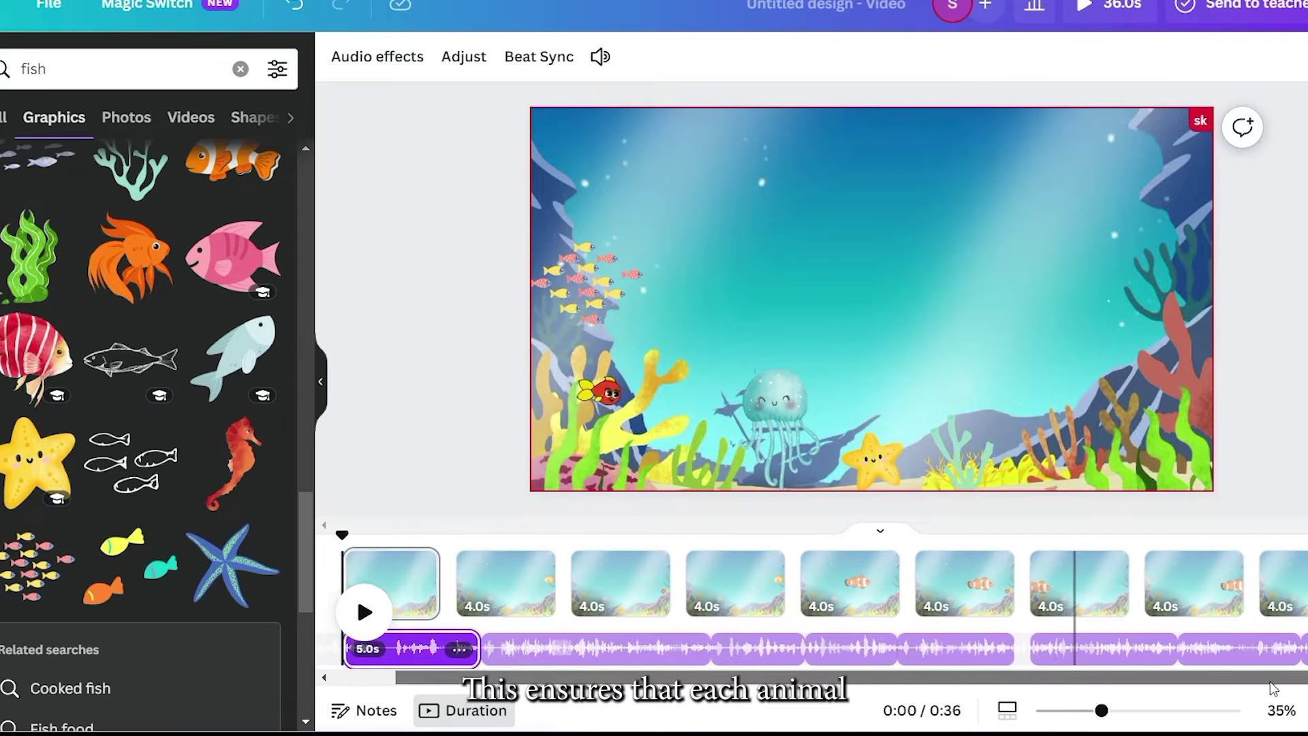
mouse_move(486, 648)
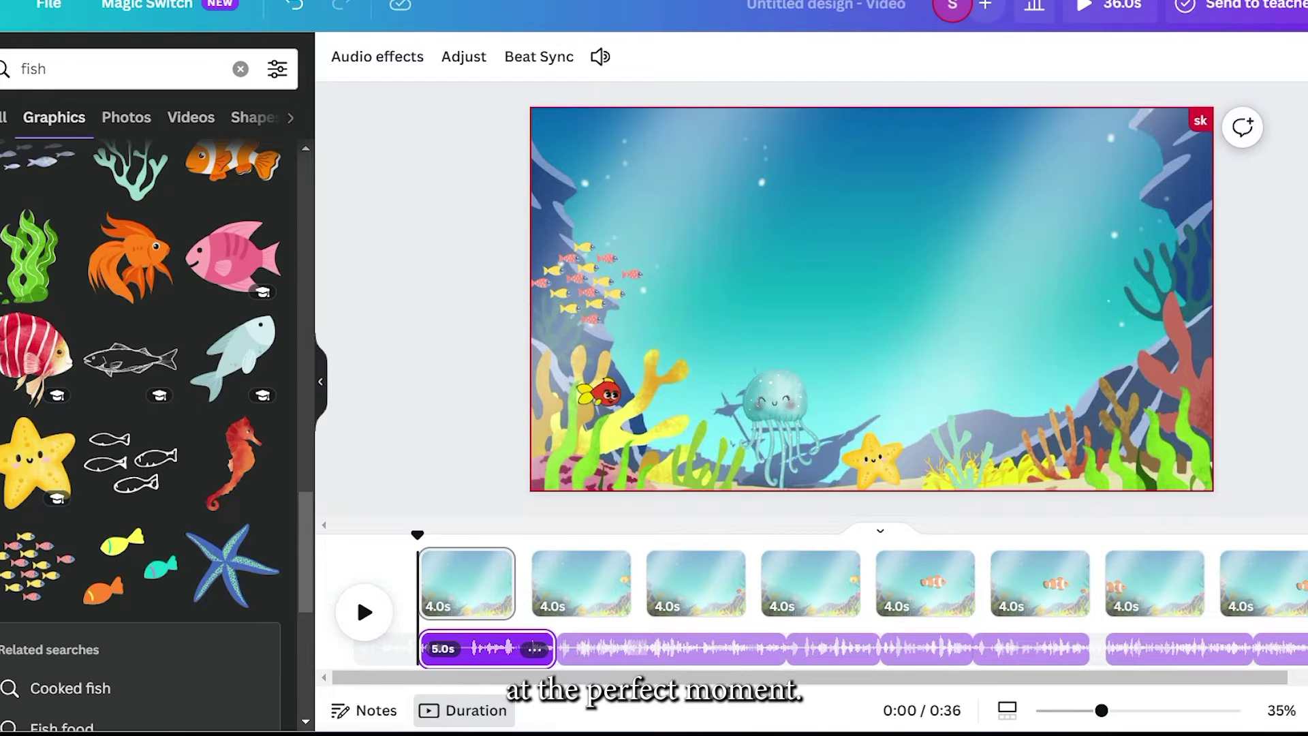
Download the underwater reef design as a 1080p MP4 video.
key("Escape")
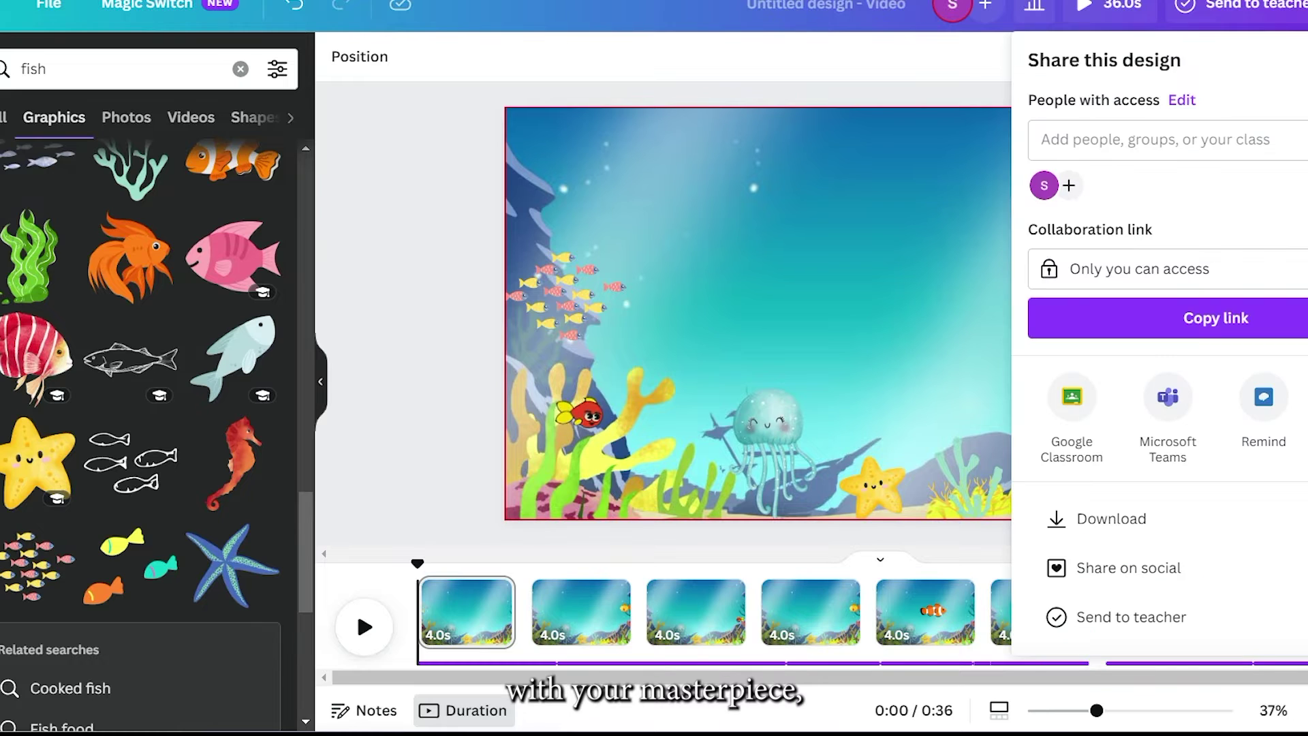
left_click(1165, 518)
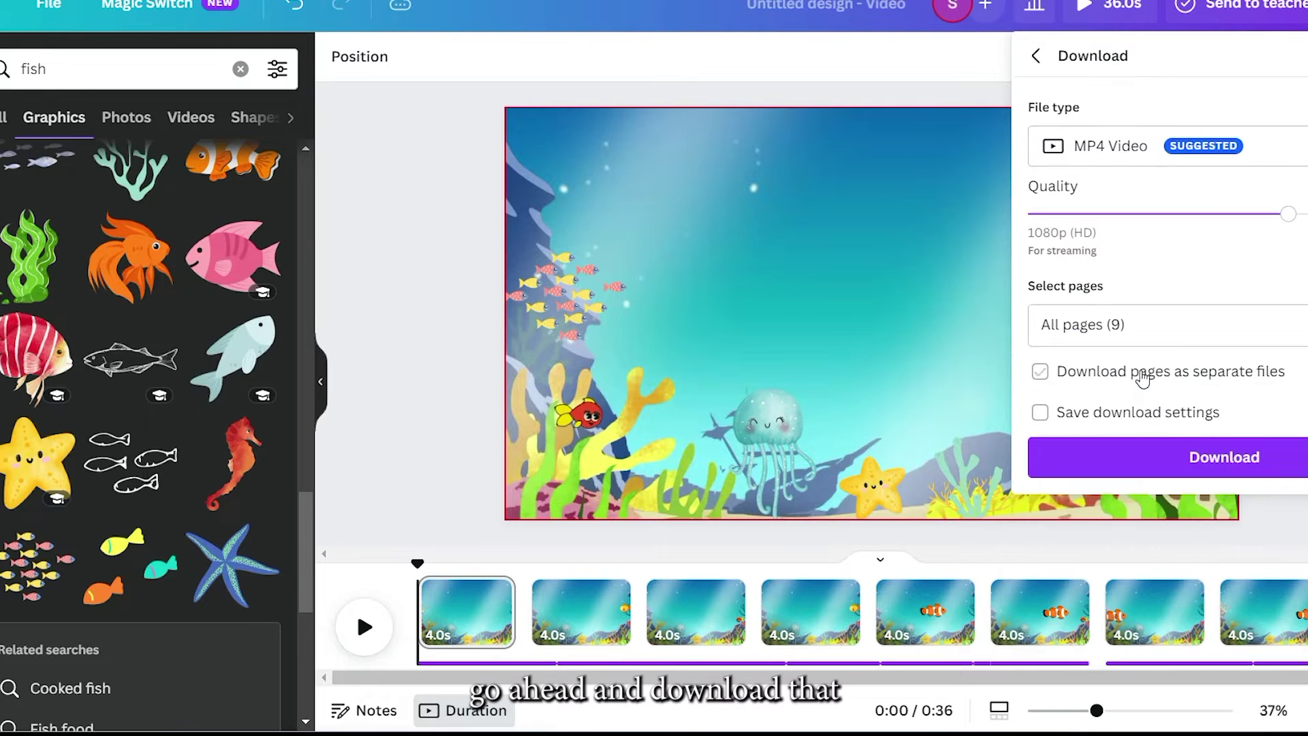
left_click(1227, 459)
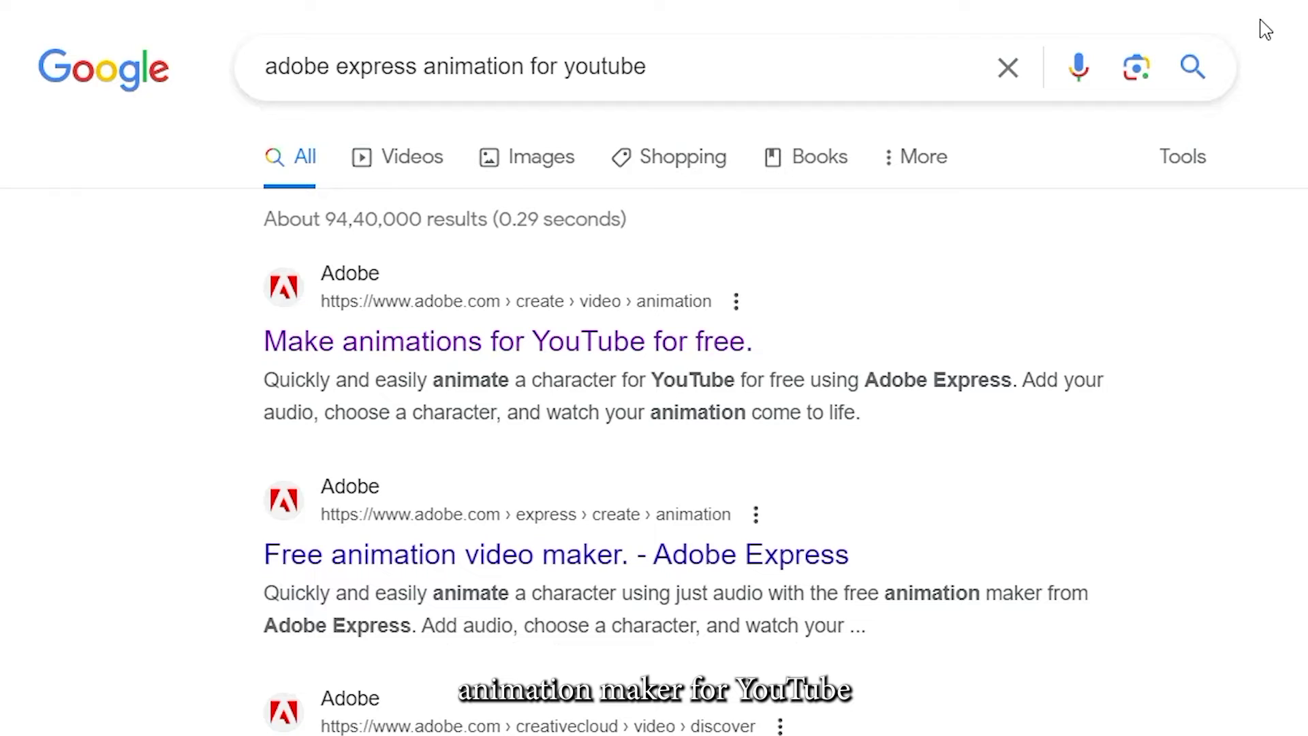
Search Google for 'make animations for youtube for free' and open Adobe's result.
left_click(680, 86)
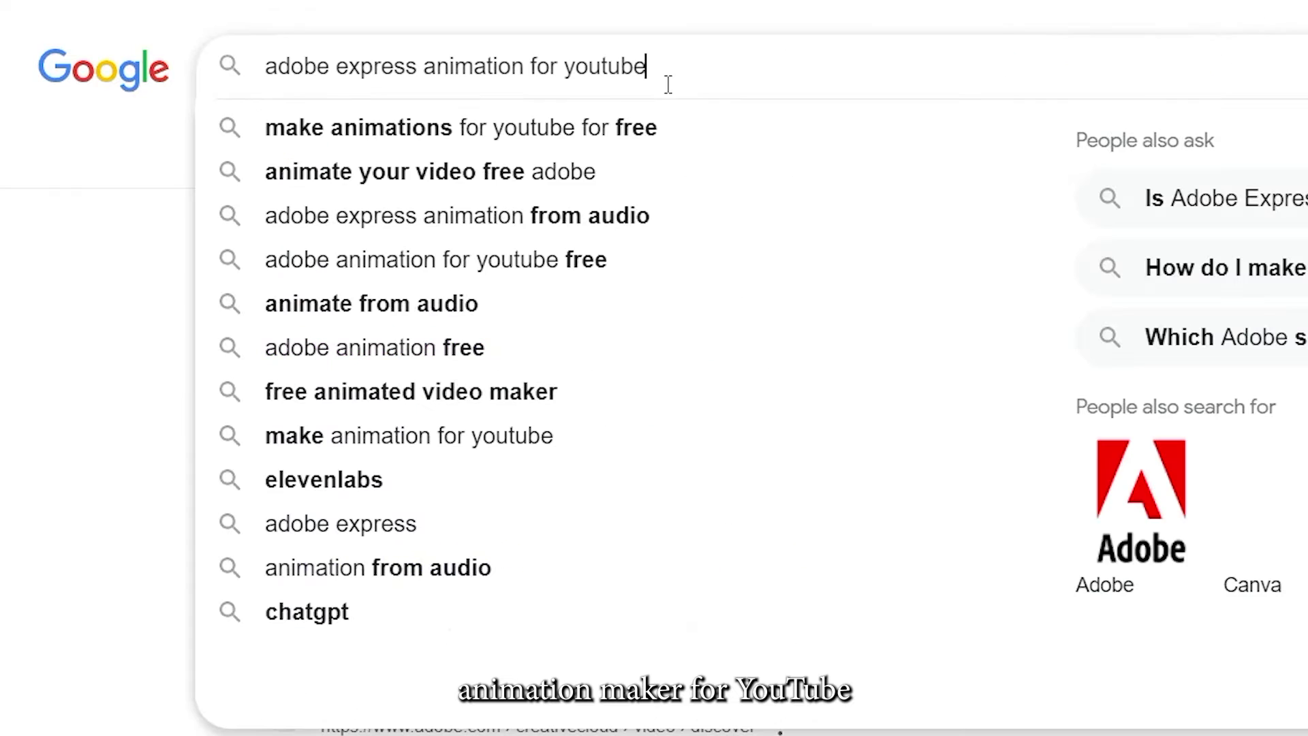
left_click(665, 130)
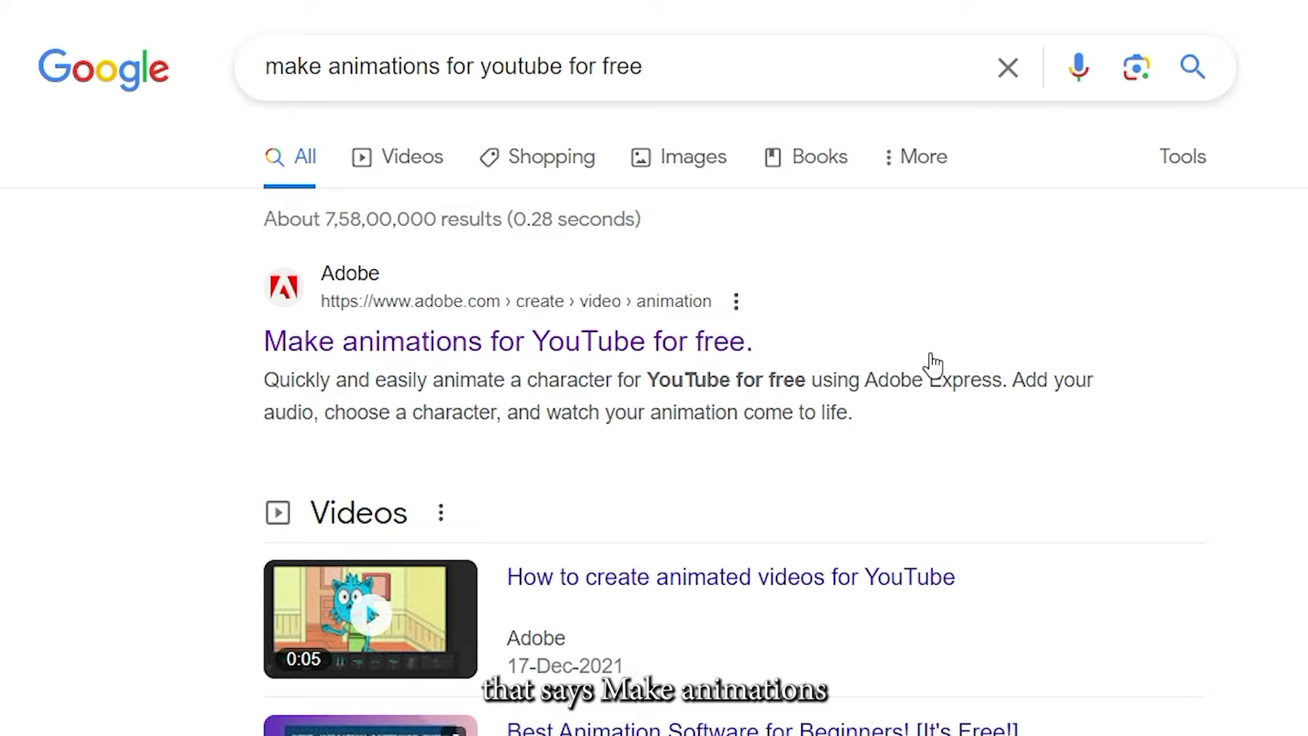
left_click(666, 347)
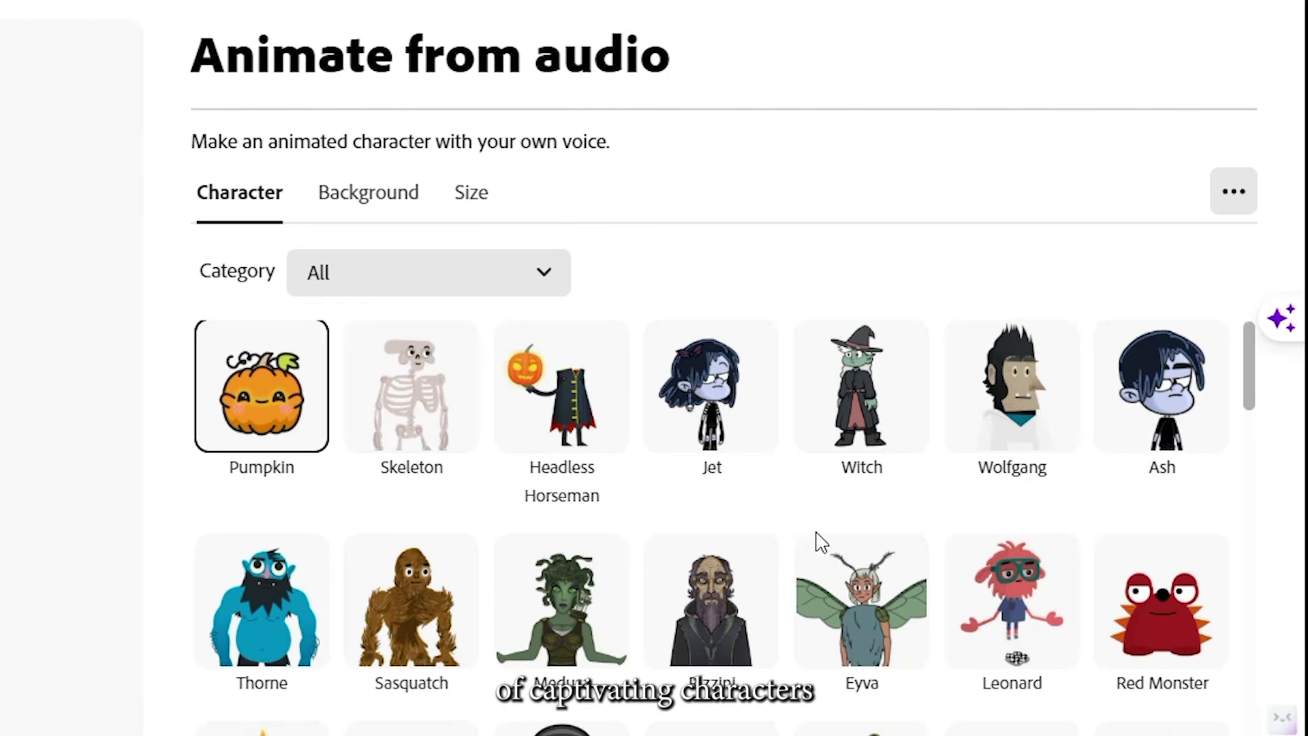
scroll(817, 542, "down", 3)
scroll(817, 542, "down", 3)
scroll(818, 541, "down", 1)
scroll(817, 541, "down", 5)
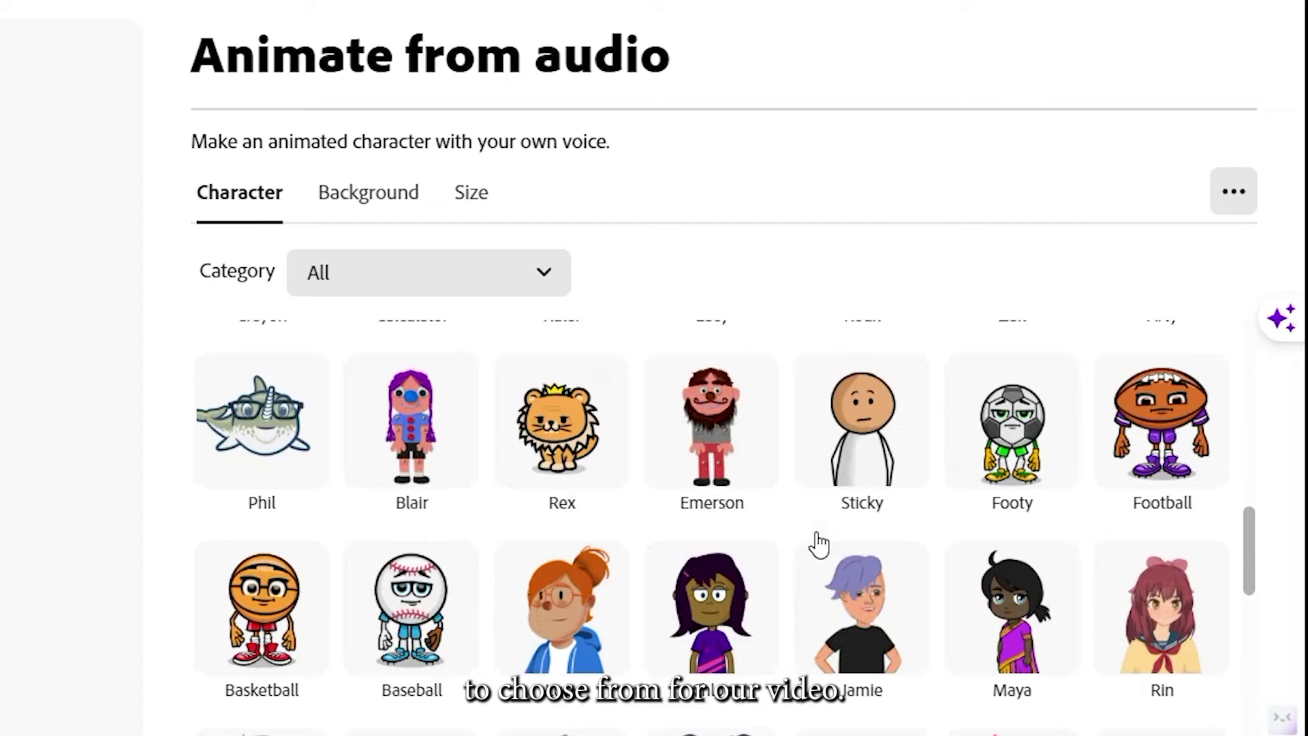
scroll(818, 542, "down", 2)
scroll(812, 546, "down", 5)
scroll(818, 543, "down", 3)
scroll(394, 549, "up", 2)
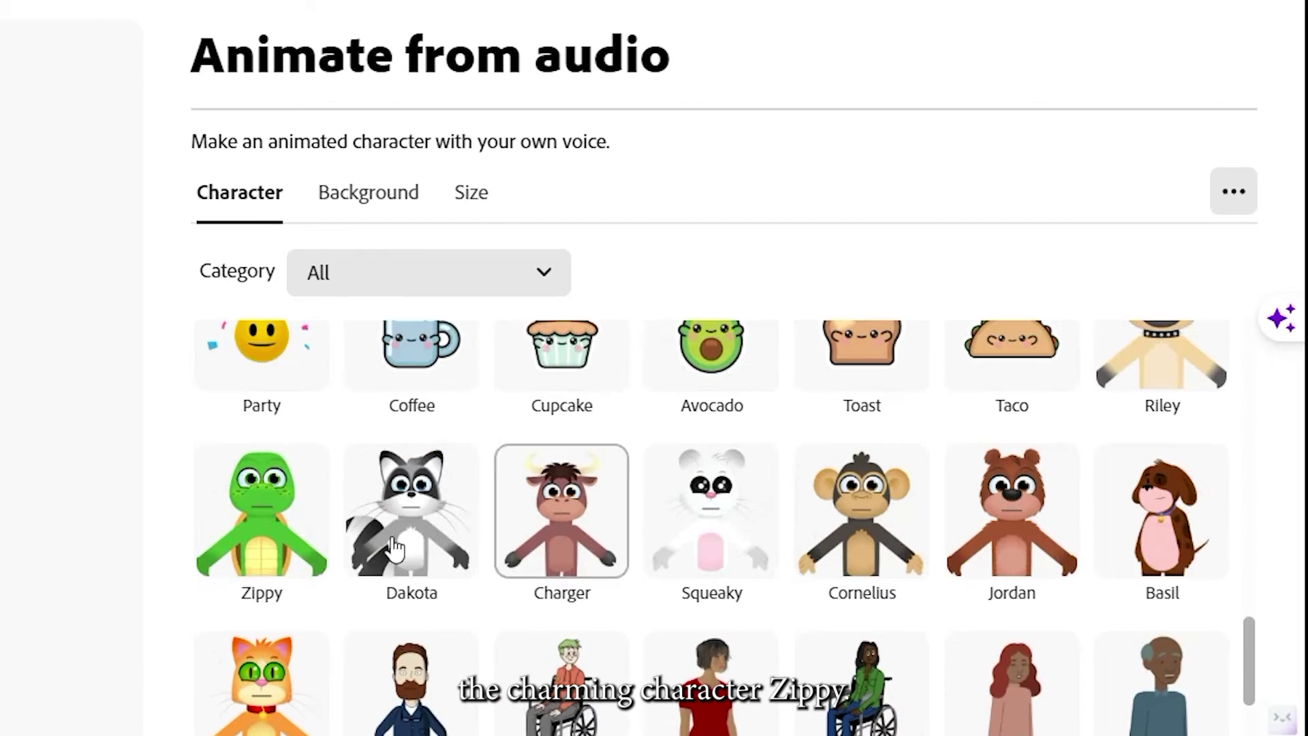
Pick Zippy the turtle as the character with a green custom background.
left_click(262, 513)
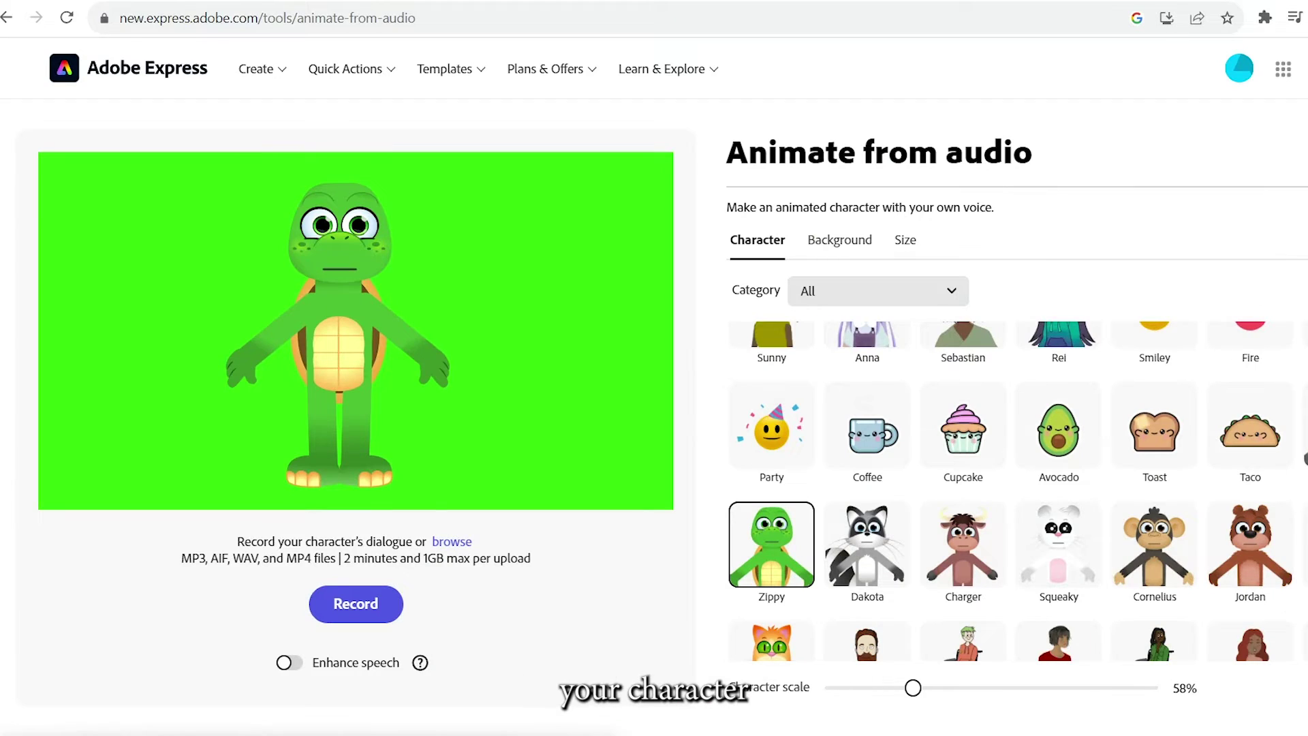
left_click(839, 240)
left_click(771, 427)
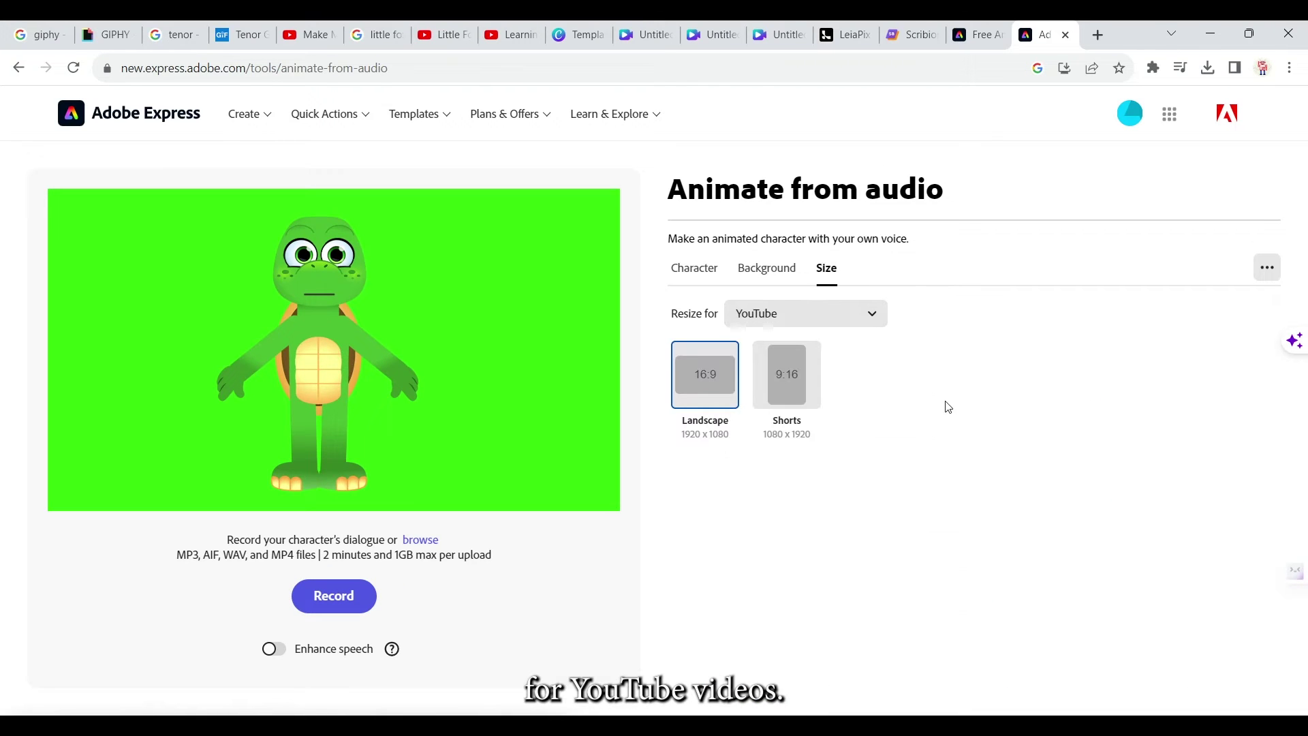
Upload the narration MP3 to generate Zippy's talking animation.
left_click(458, 540)
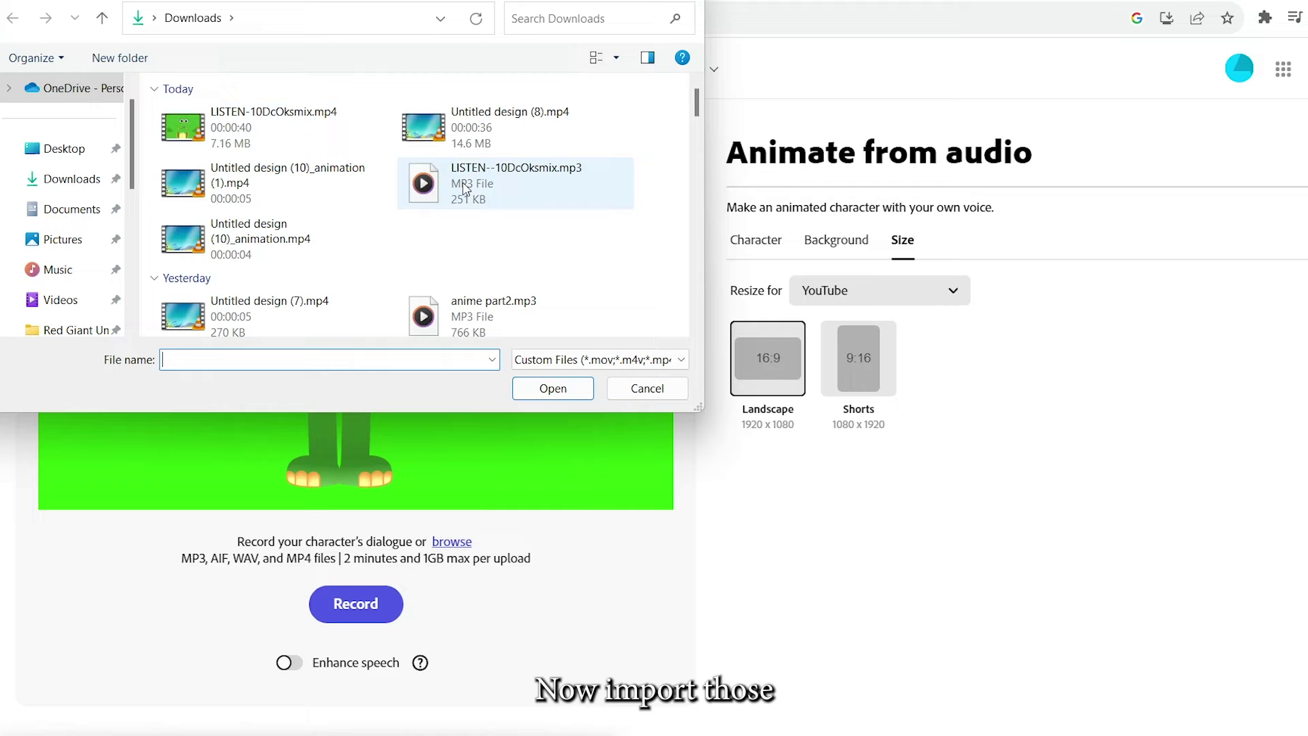
left_click(429, 182)
left_click(553, 388)
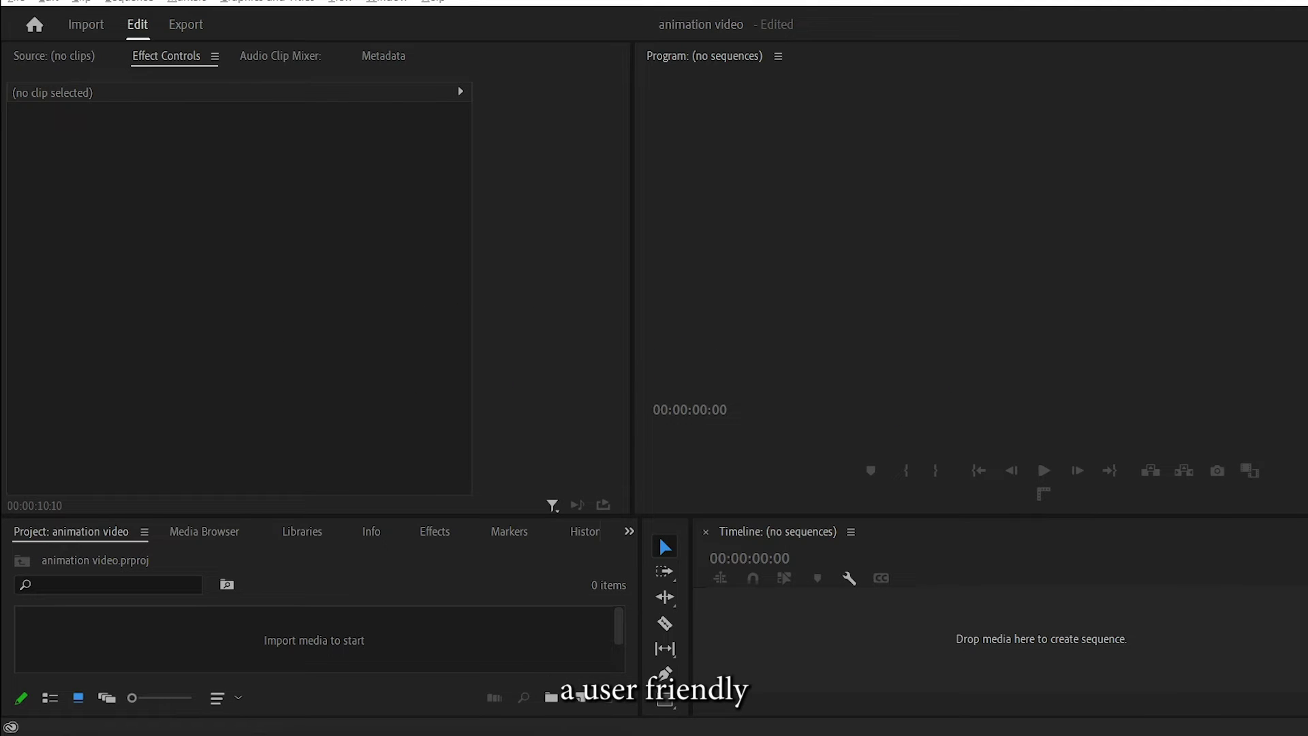
Import the turtle animation and underwater background MP4s and place them on a new sequence.
double_click(348, 644)
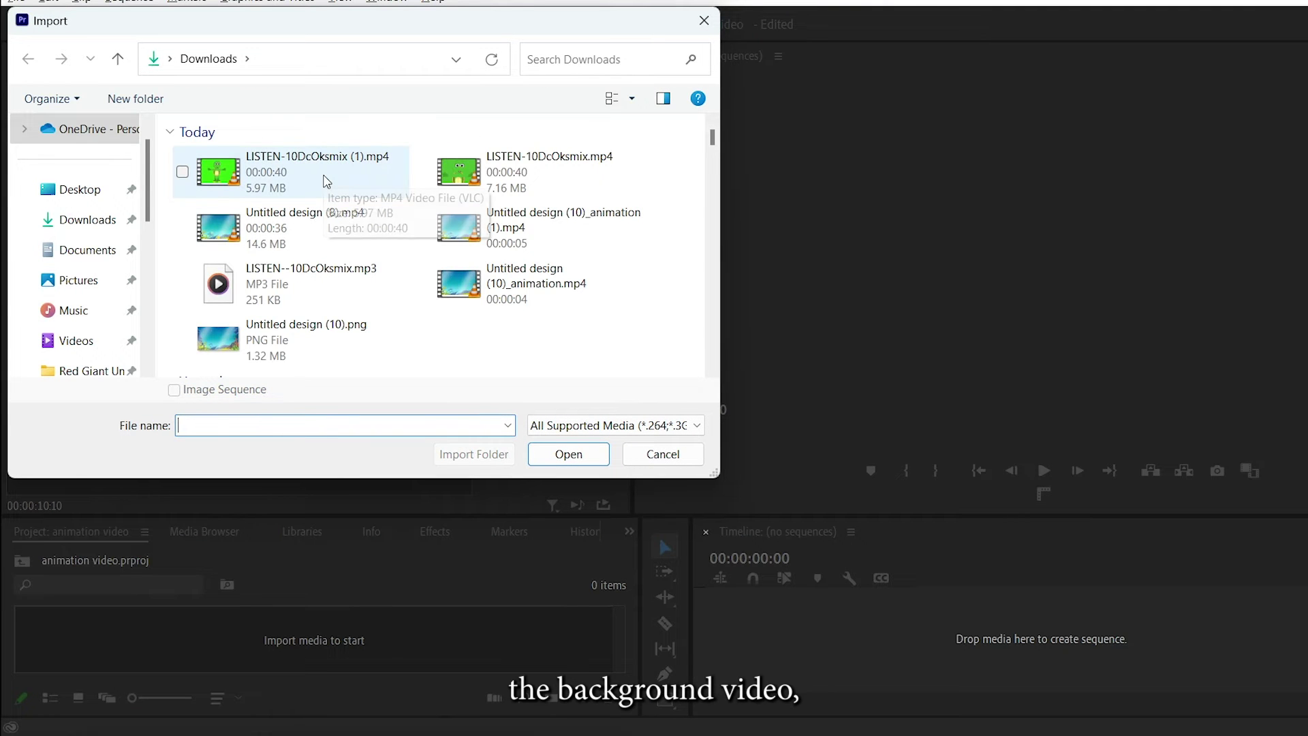
left_click(325, 184)
left_click(328, 238, "ctrl")
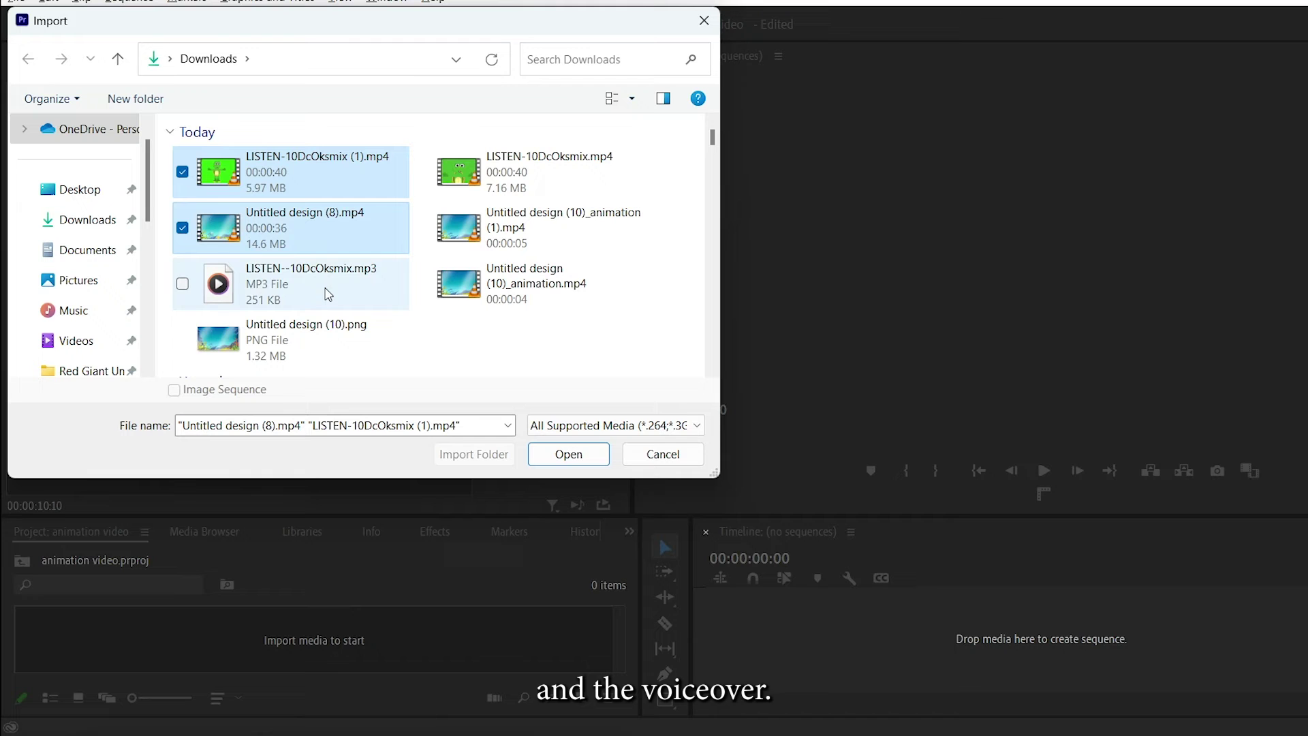
left_click(591, 466)
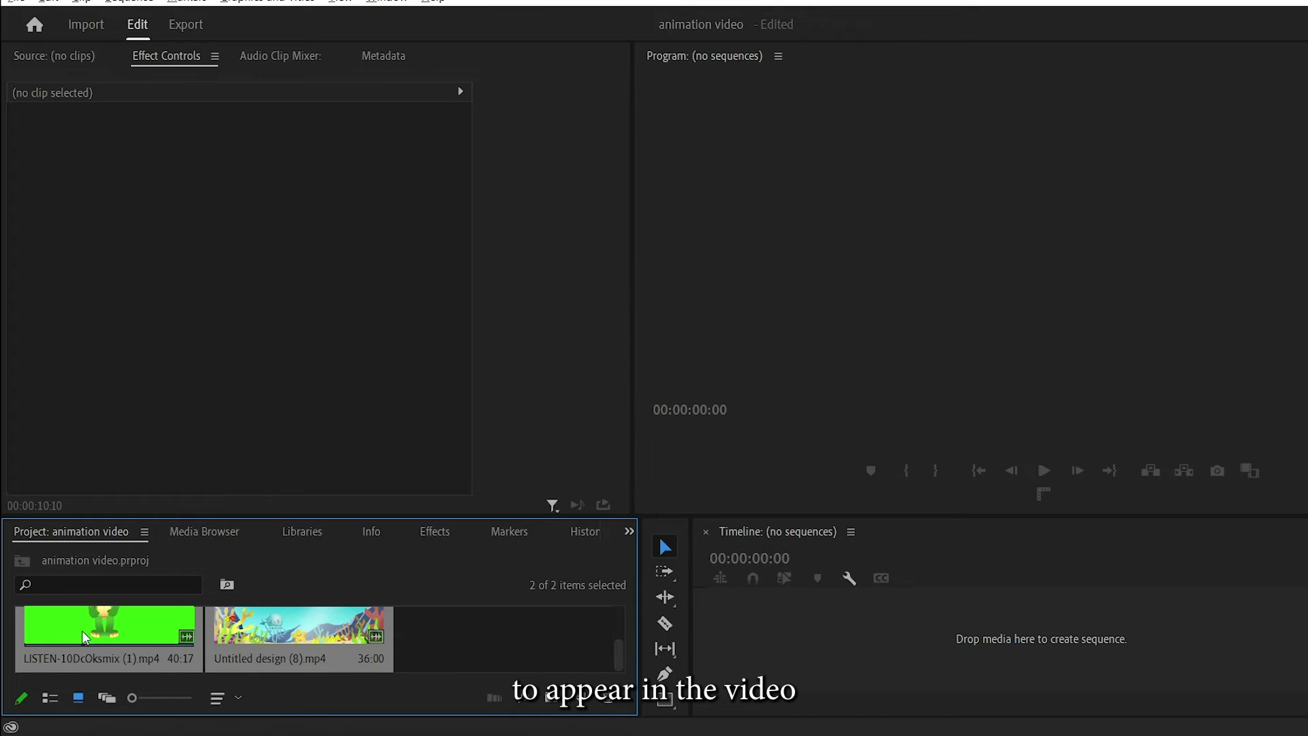
left_click_drag(299, 628, 705, 628)
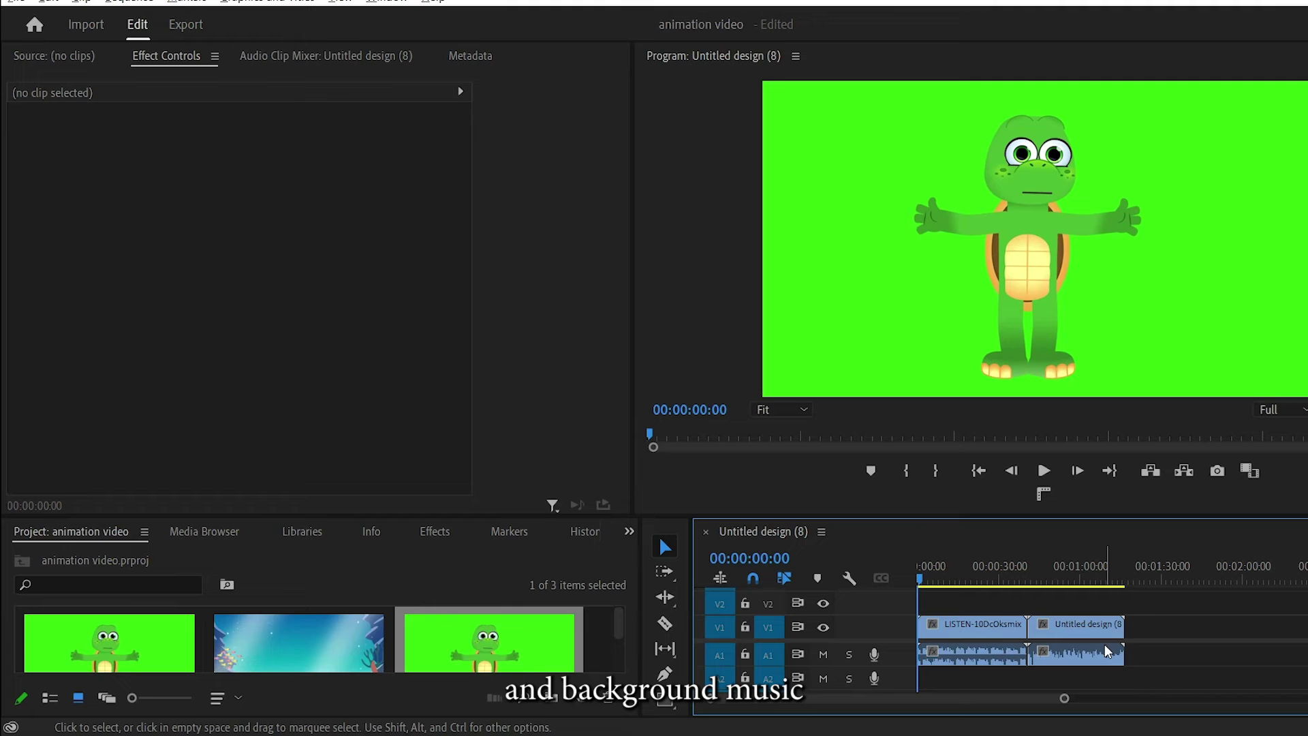
Key out the turtle's green background with Ultra Key and shrink it to about a third size.
left_click(1080, 626)
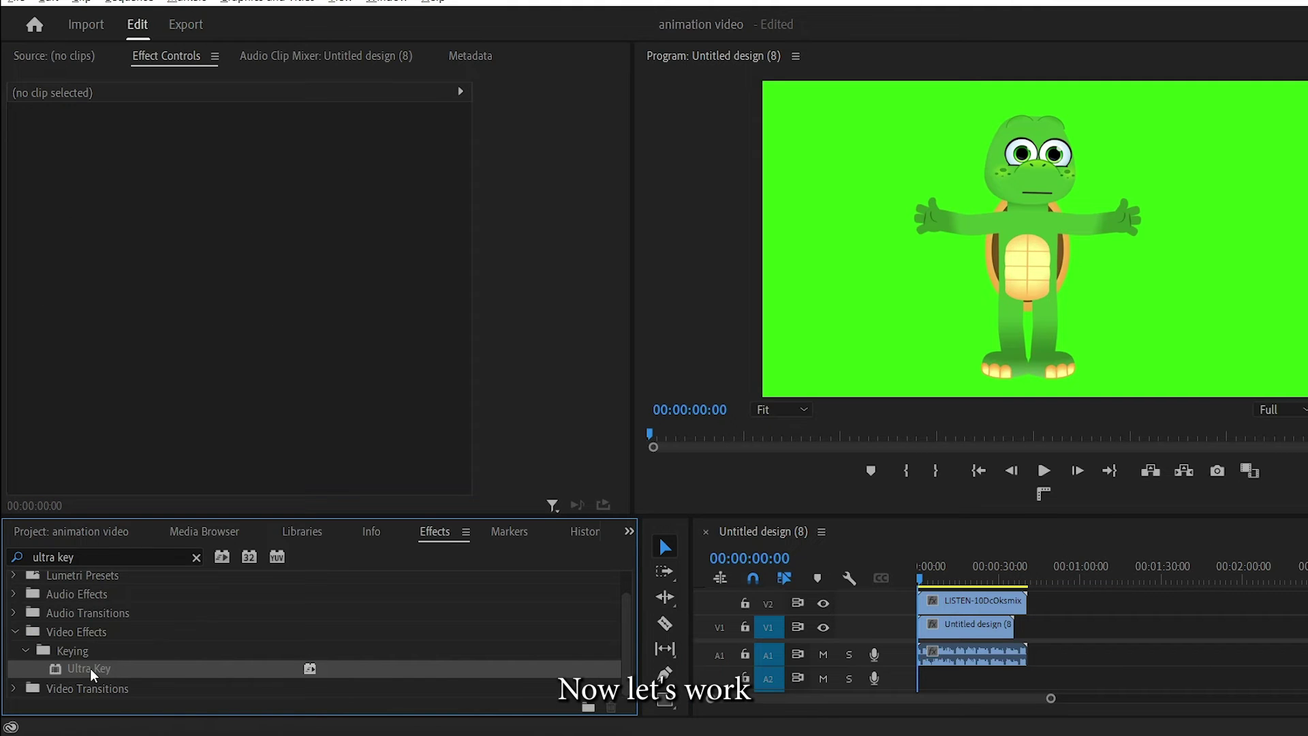
left_click_drag(90, 674, 961, 601)
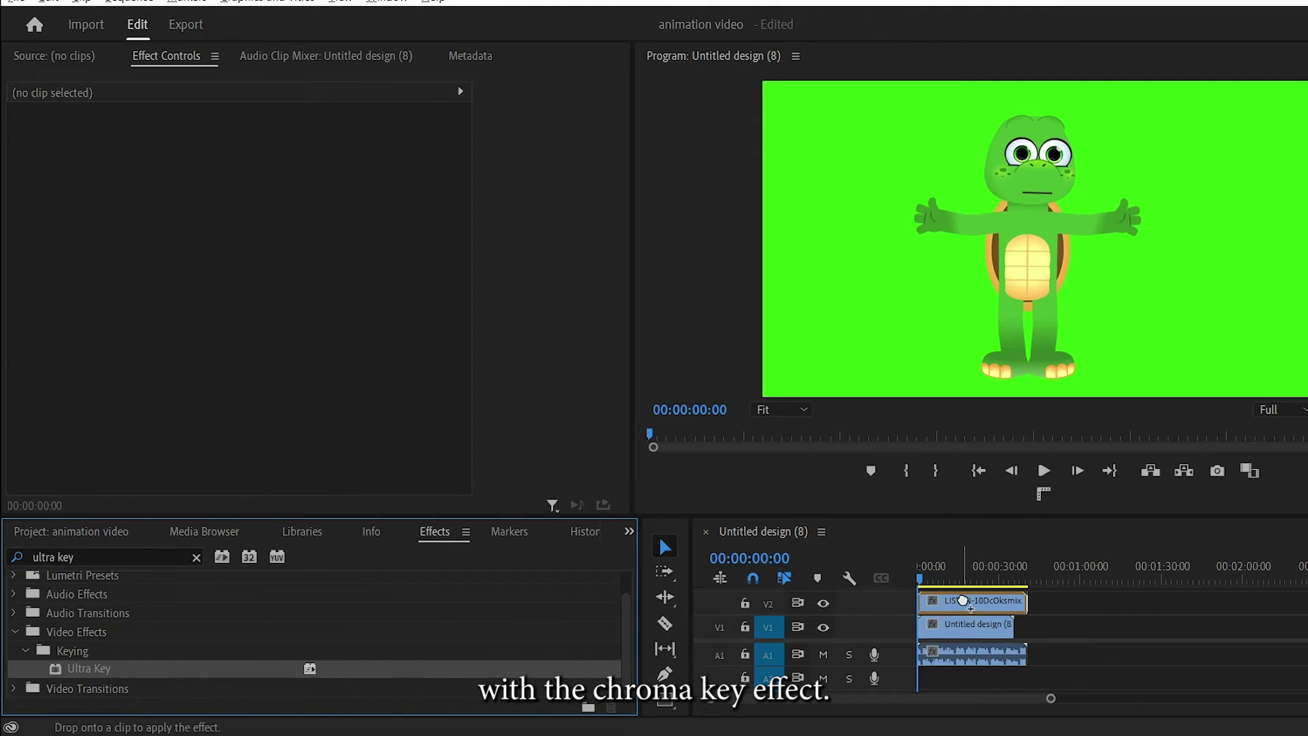
left_click(267, 491)
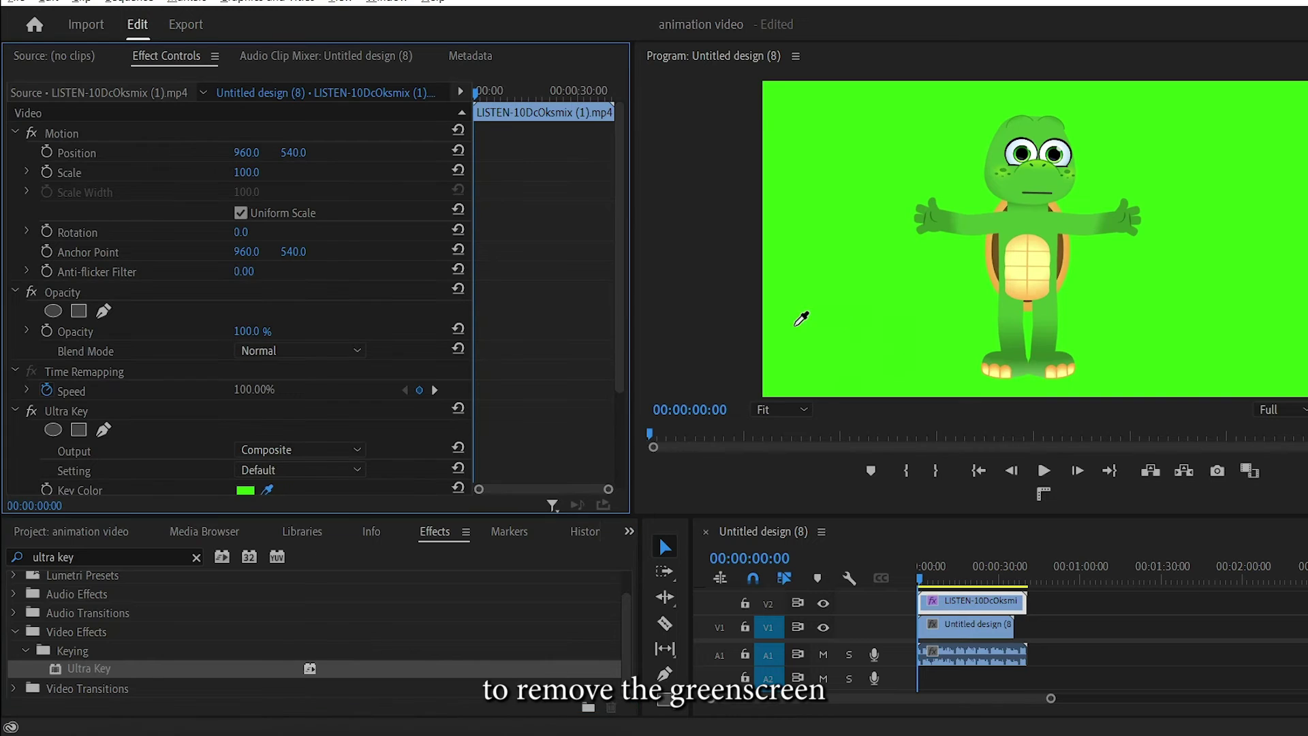
left_click(796, 325)
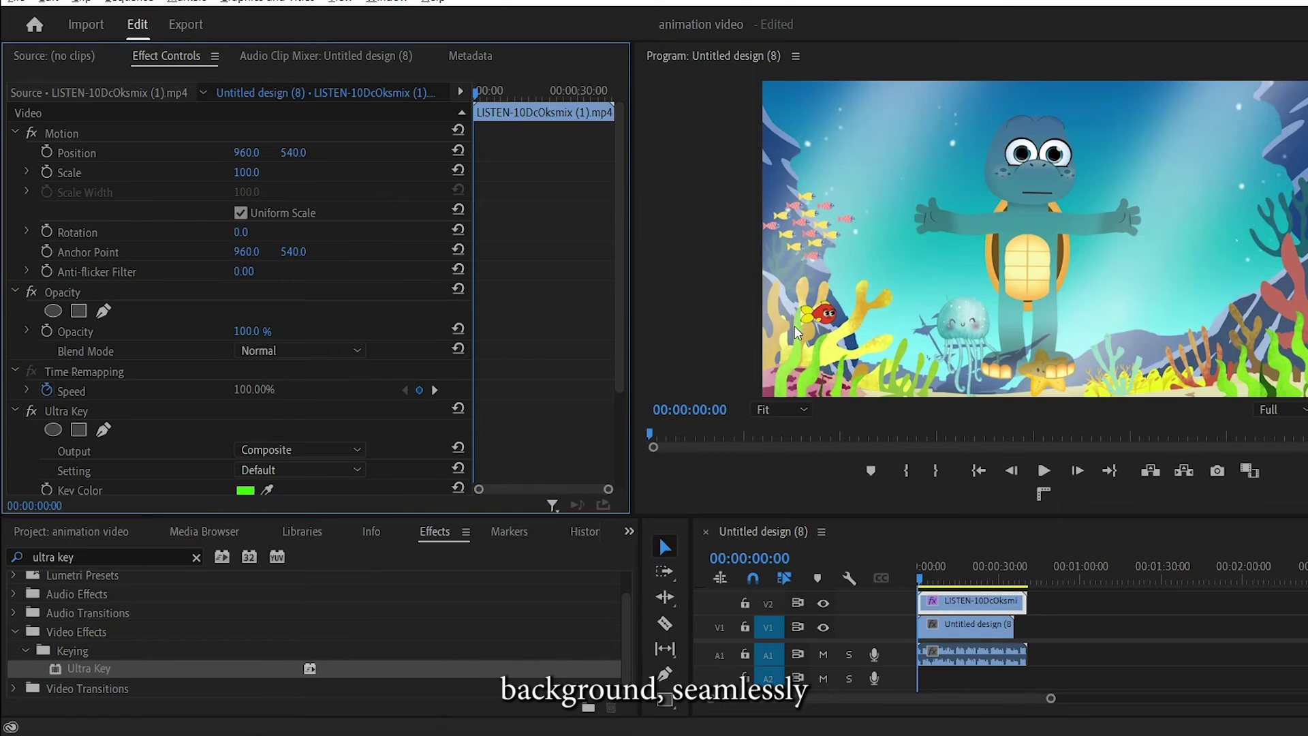
left_click(1027, 279)
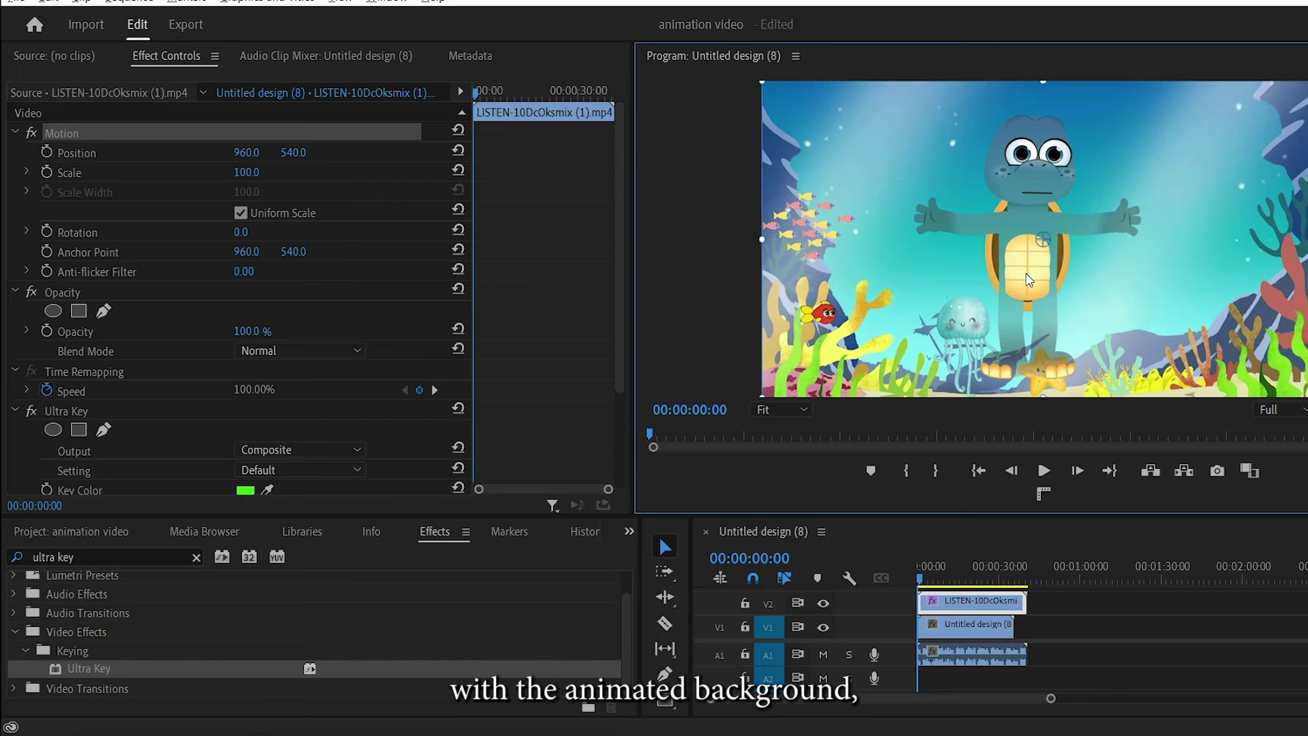
left_click_drag(1154, 397, 1083, 299)
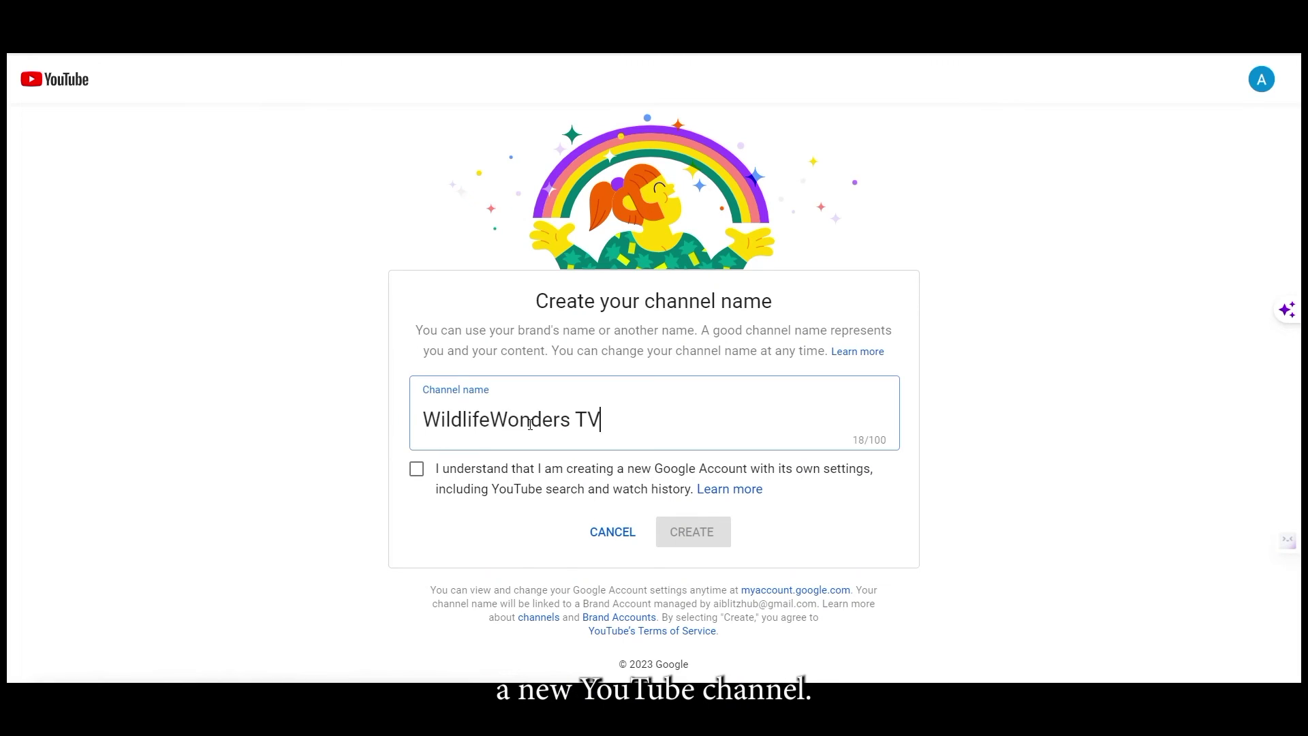
Check the acknowledgement that creating the WildlifeWonders TV channel makes a new Google Account.
left_click(417, 470)
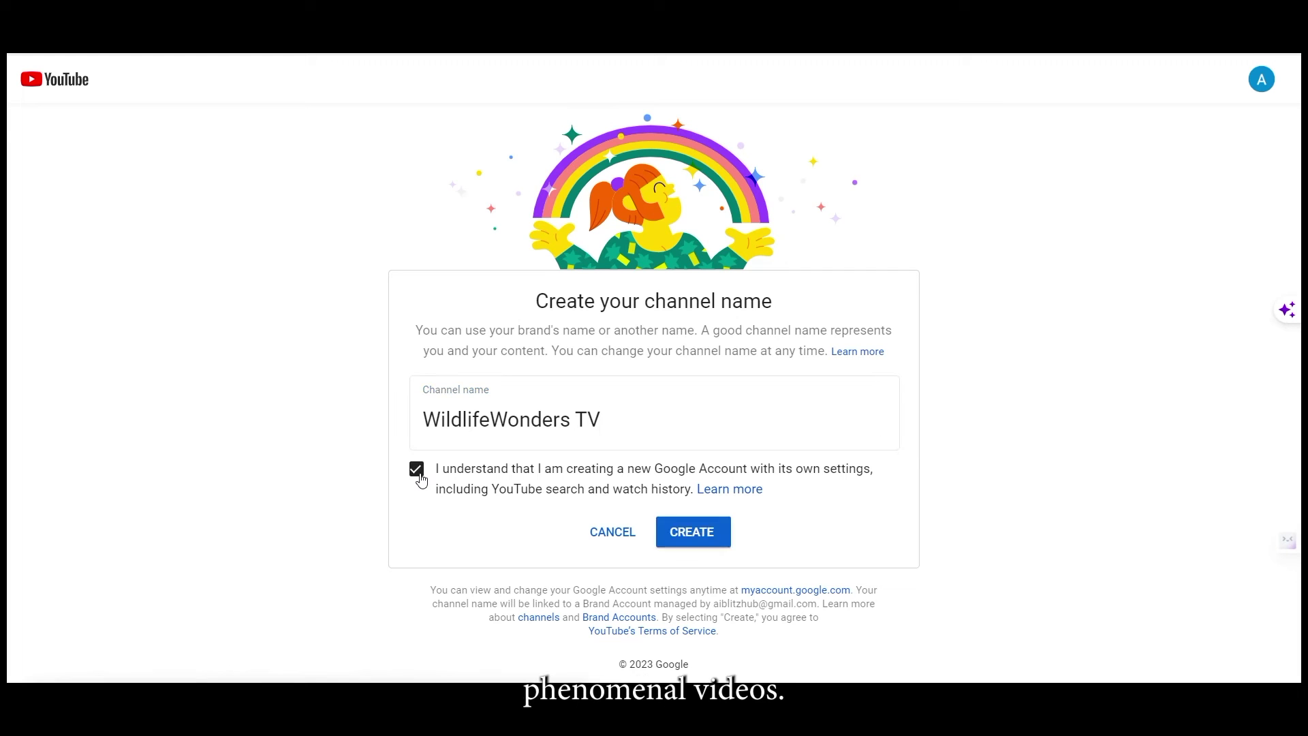